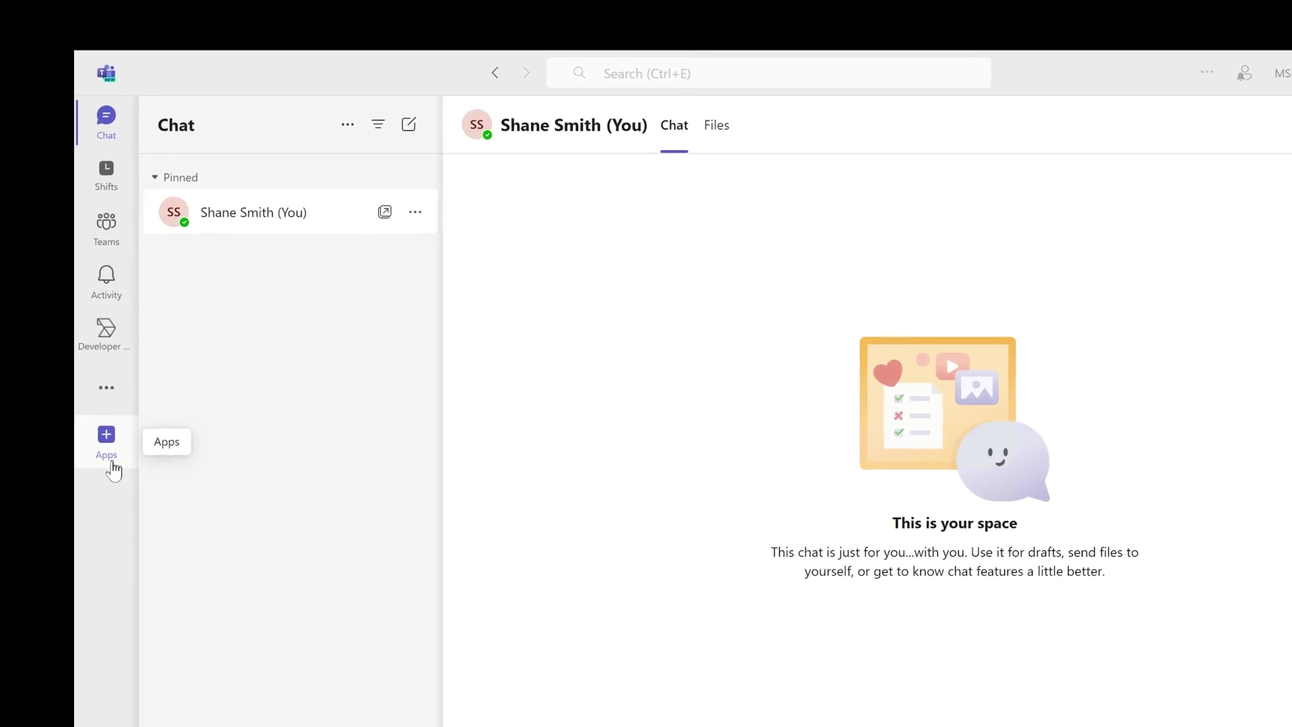
Open the app store and browse the catalogue through the Productivity and Popular on Teams sections.
{"action": "left_click", "coordinate": [106, 457]}
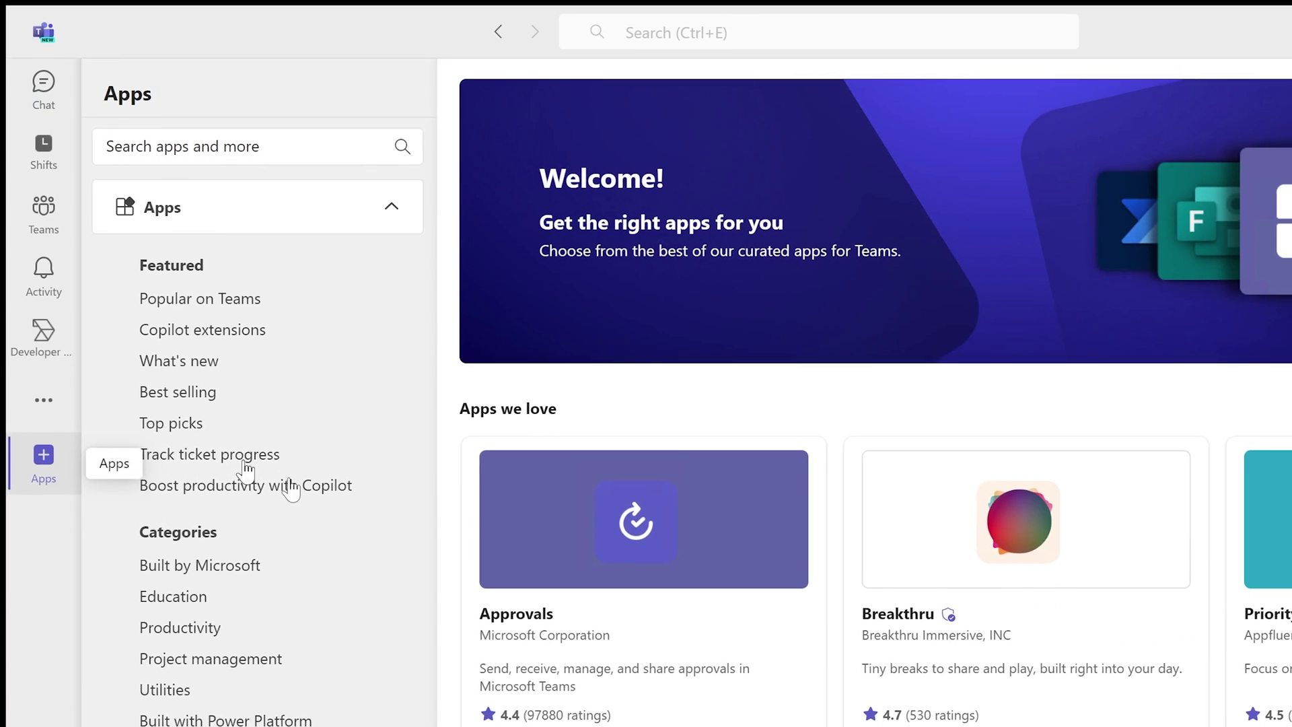
{"action": "scroll", "coordinate": [861, 608], "scroll_direction": "down", "scroll_amount": 2}
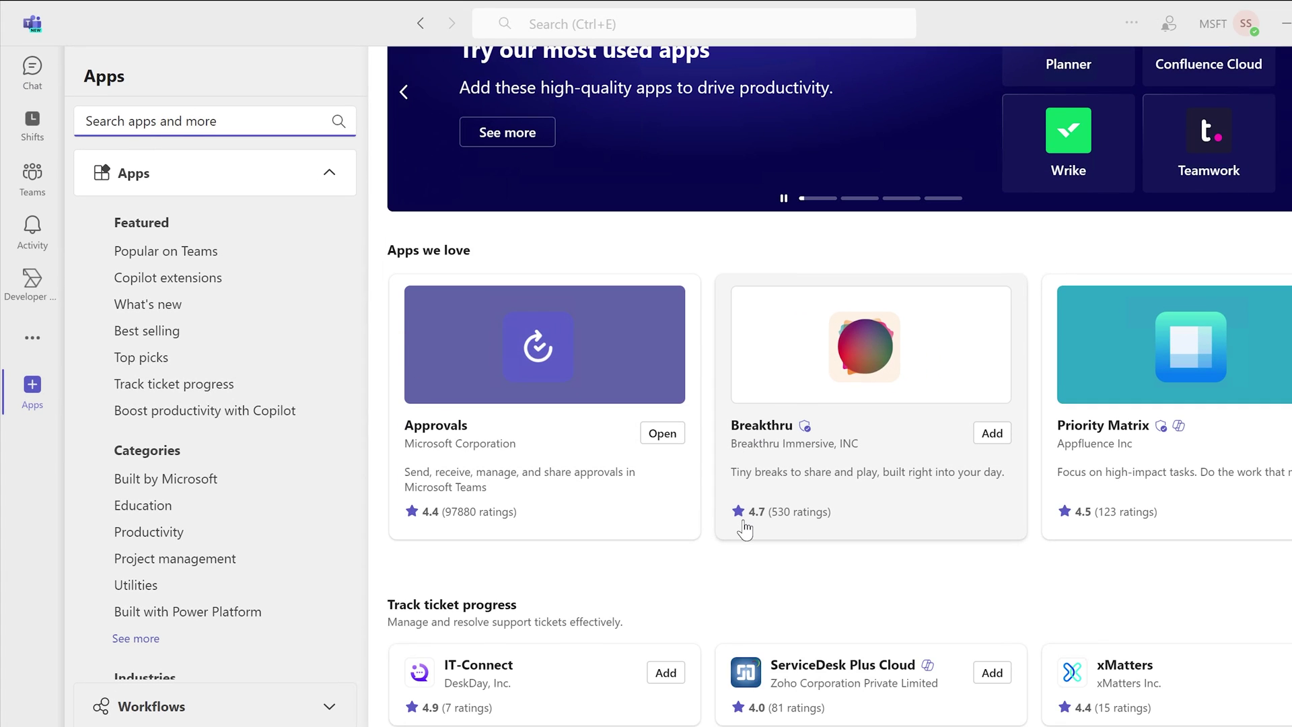
{"action": "scroll", "coordinate": [745, 529], "scroll_direction": "down", "scroll_amount": 12}
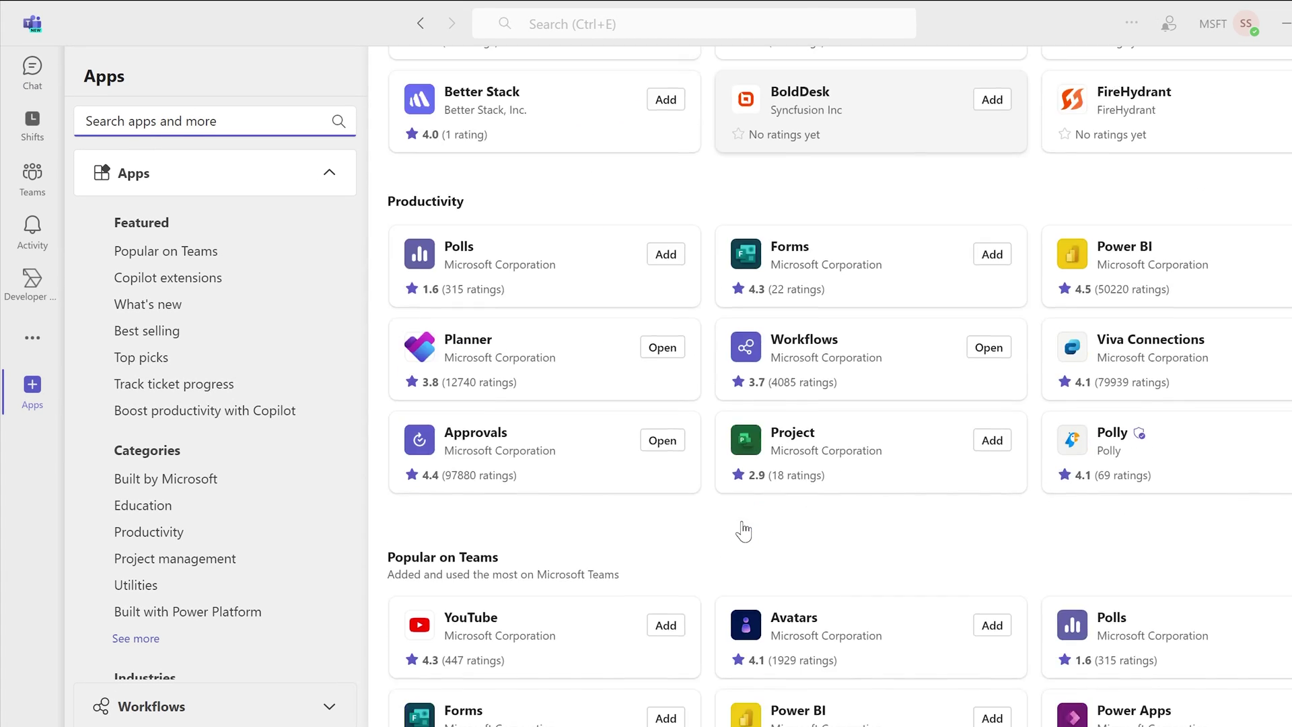
{"action": "scroll", "coordinate": [744, 532], "scroll_direction": "down", "scroll_amount": 3}
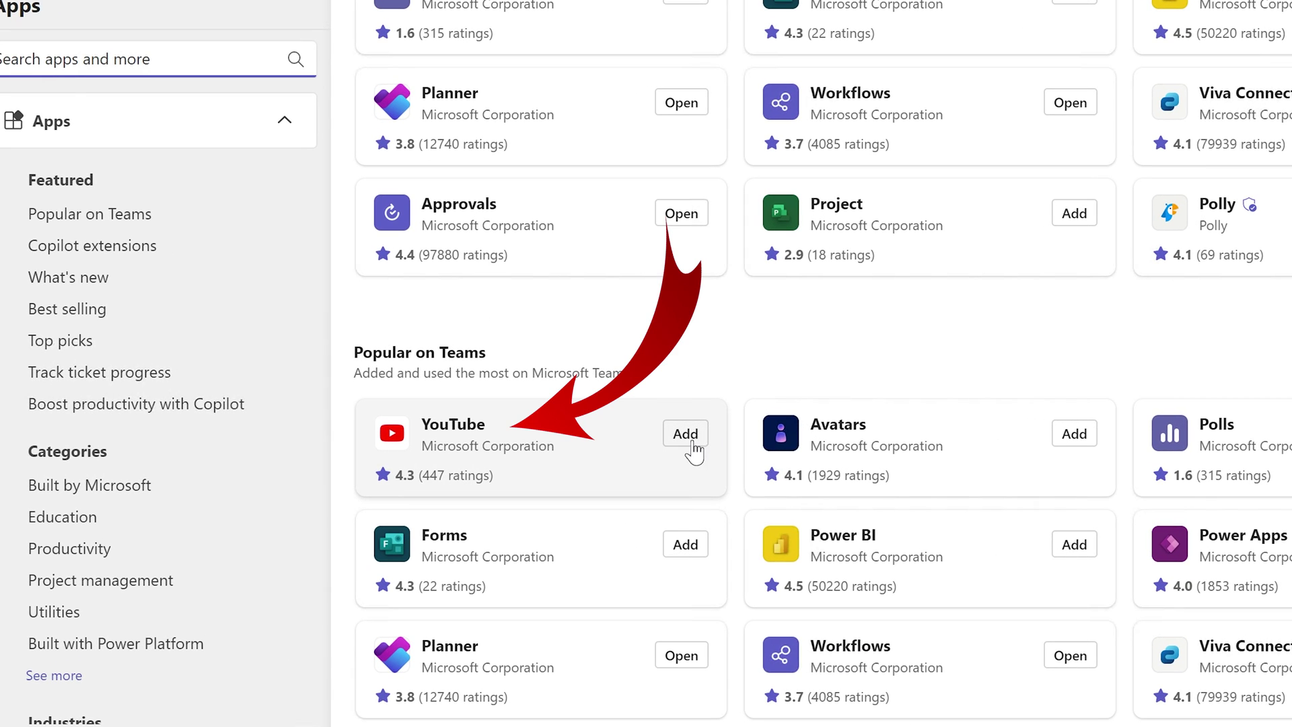
{"action": "scroll", "coordinate": [496, 432], "scroll_direction": "up", "scroll_amount": 10}
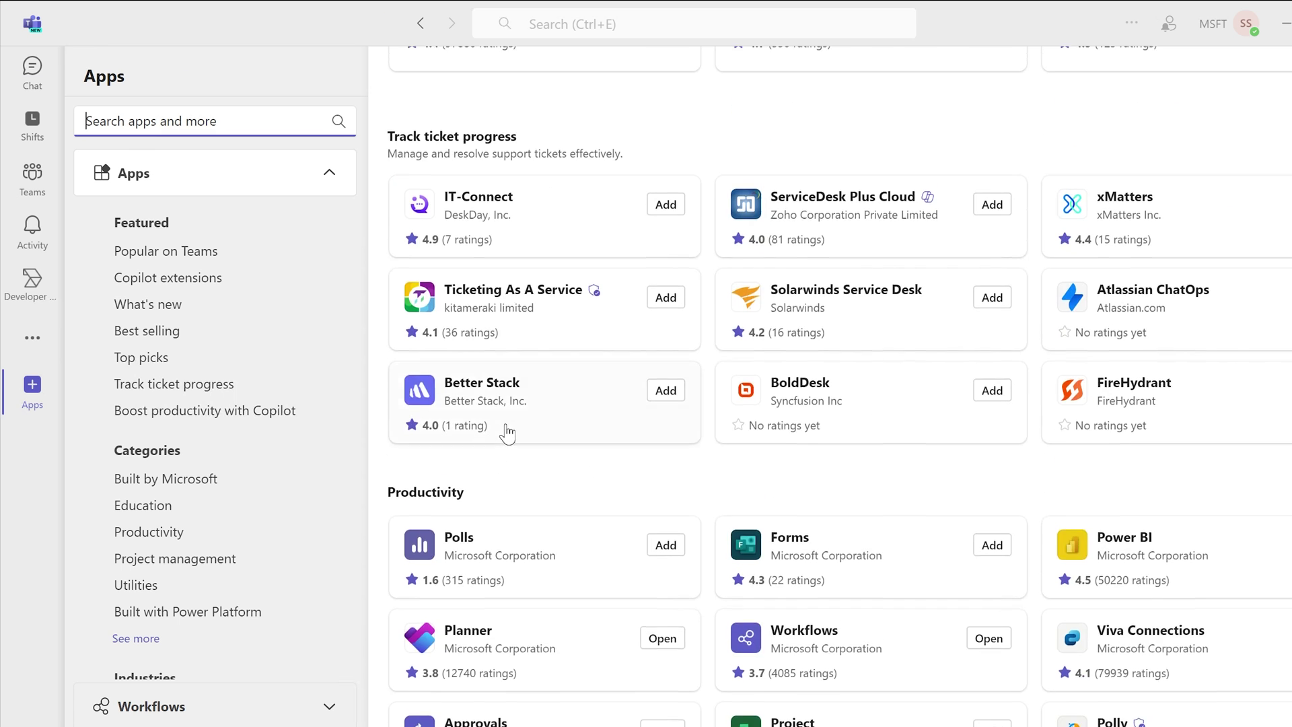
{"action": "scroll", "coordinate": [508, 403], "scroll_direction": "up", "scroll_amount": 8}
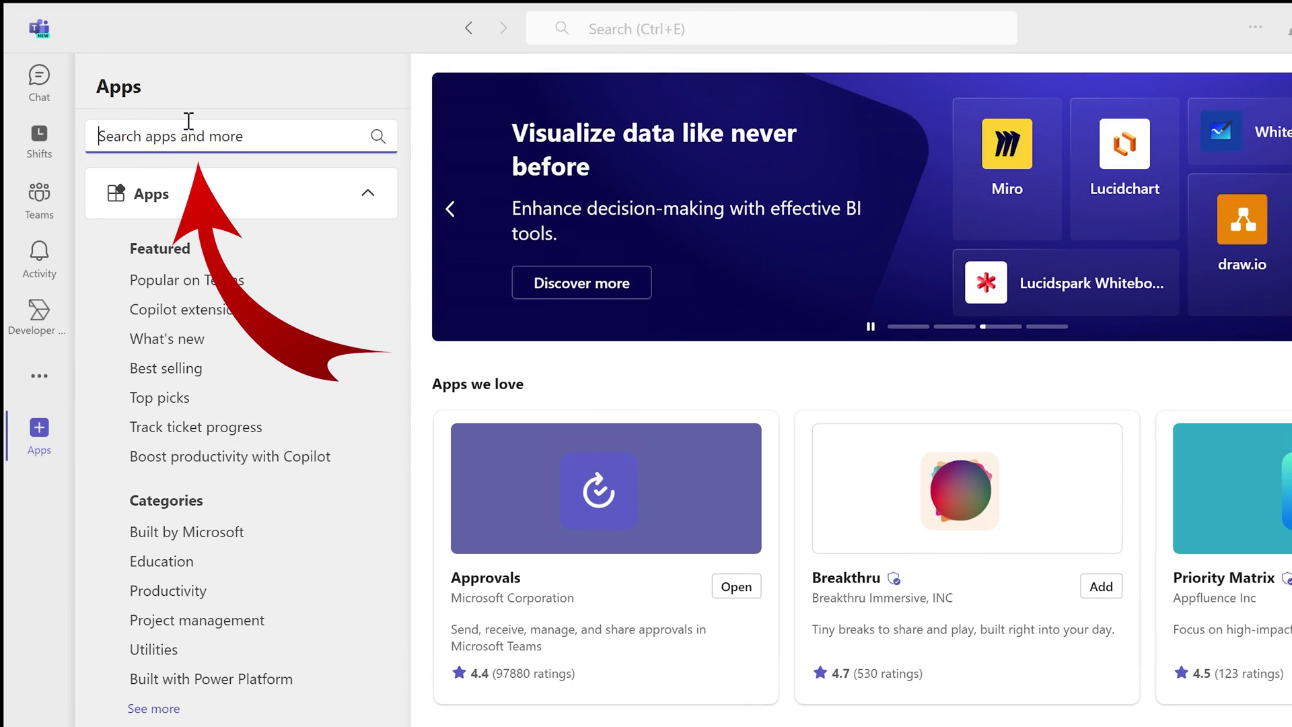
Find the YouTube app by Microsoft Corporation by searching the app store for "youtube", then add and open it.
{"action": "left_click", "coordinate": [738, 27]}
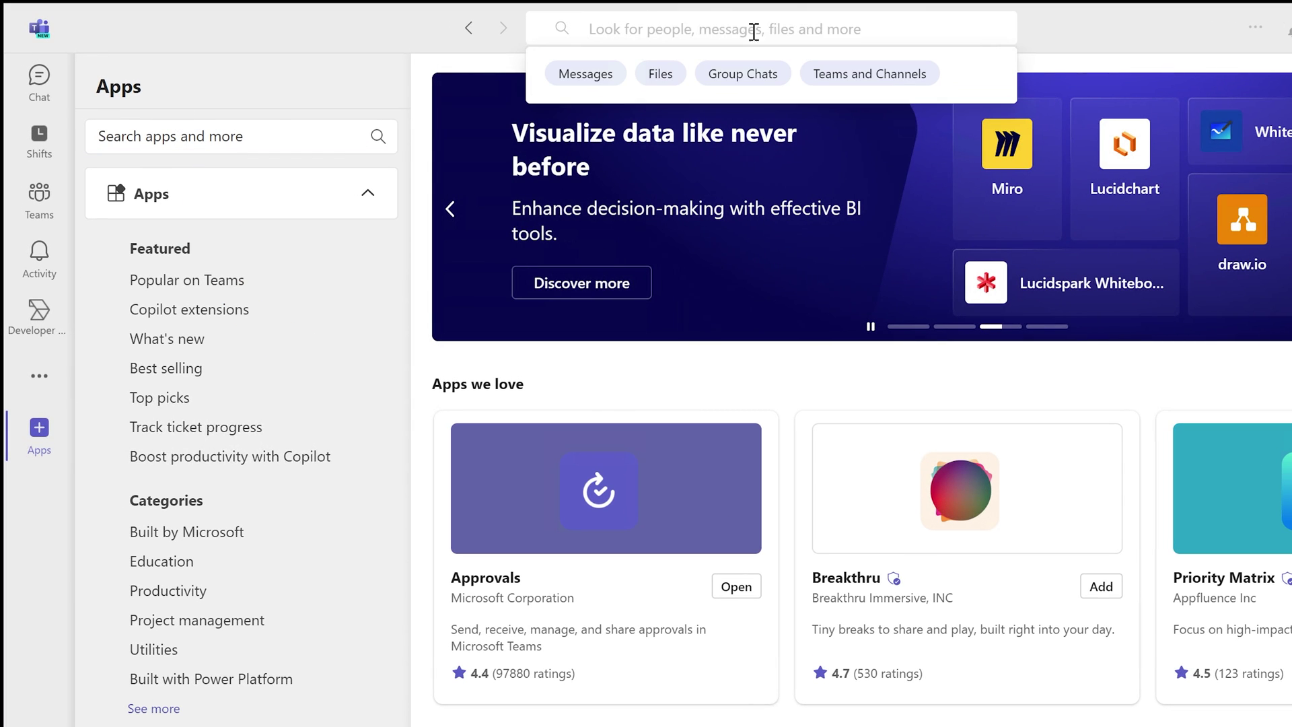
{"action": "left_click", "coordinate": [179, 135]}
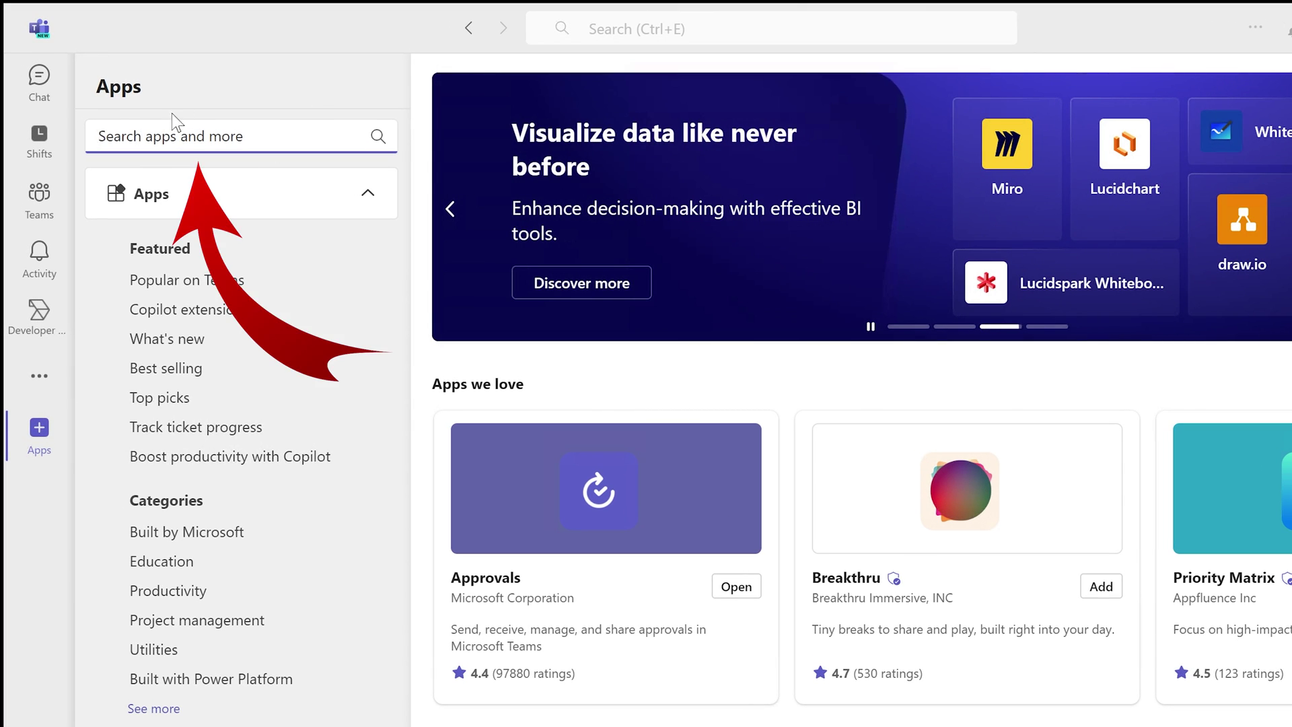
{"action": "type", "text": "youtube"}
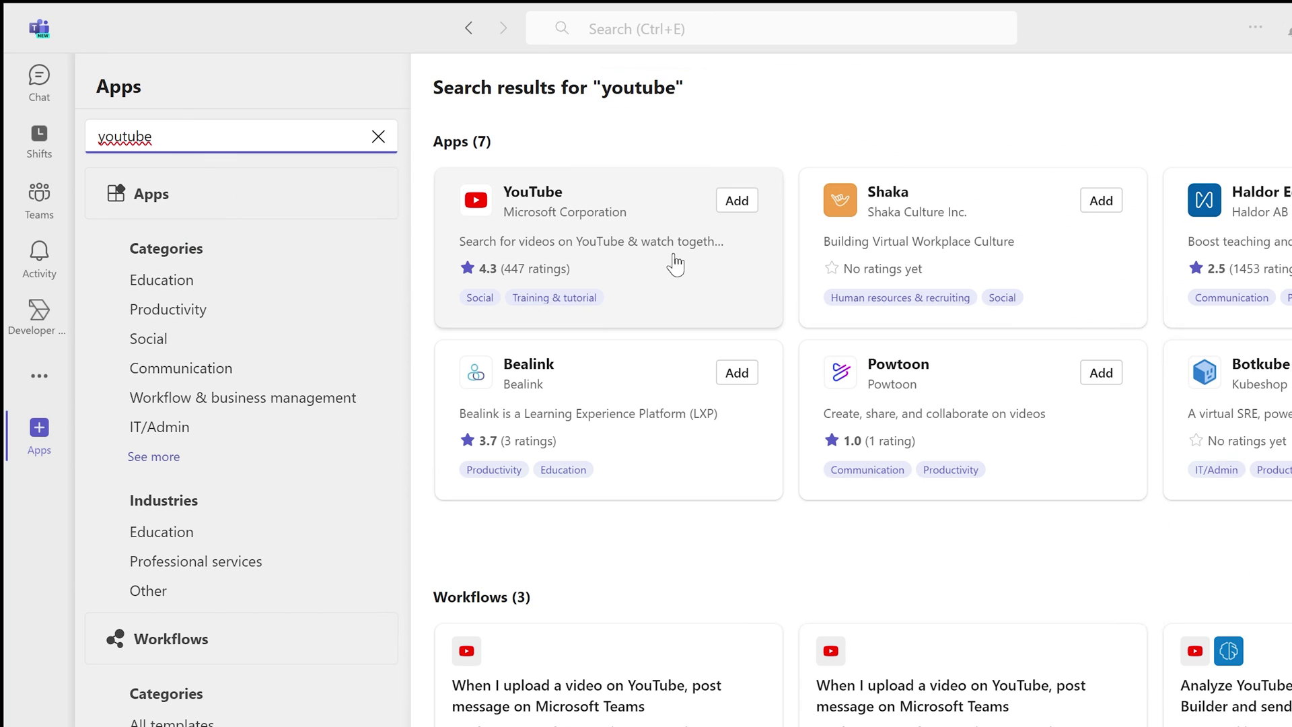
{"action": "left_click", "coordinate": [749, 201]}
{"action": "left_click", "coordinate": [526, 179]}
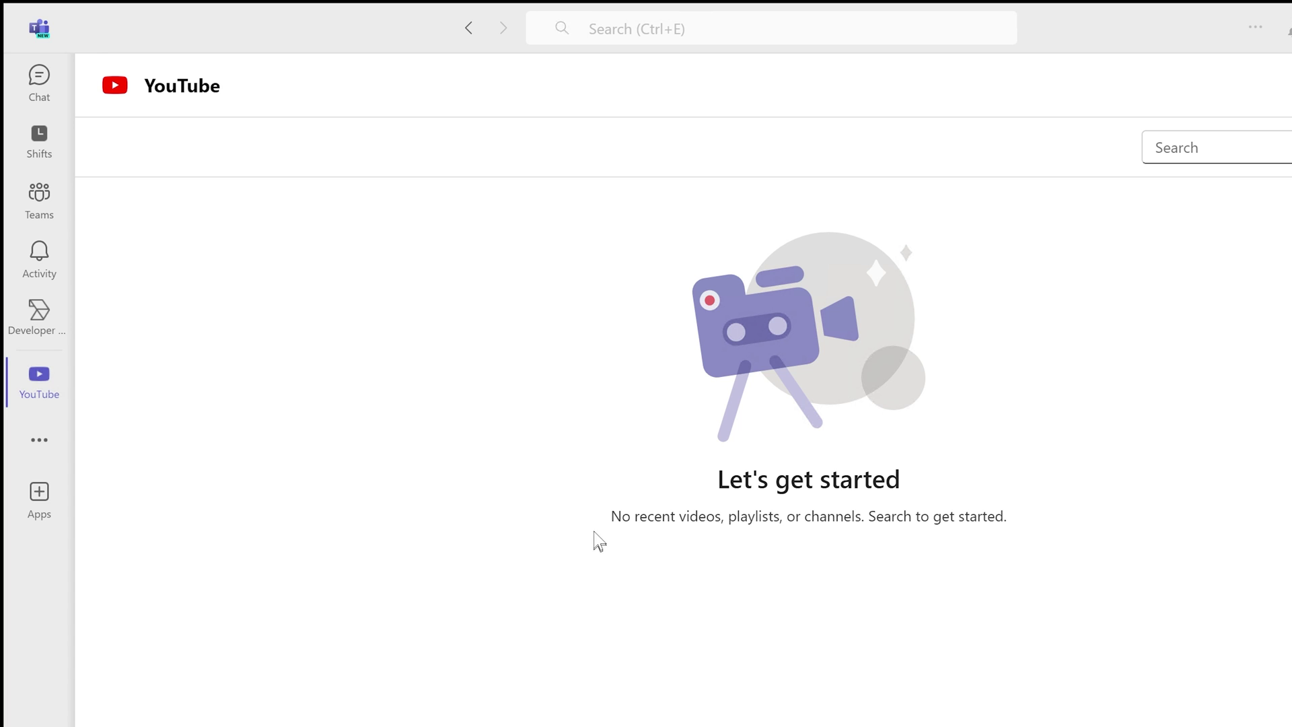
Return to Chat and reopen the YouTube app from the additional installed apps.
{"action": "left_click", "coordinate": [38, 90]}
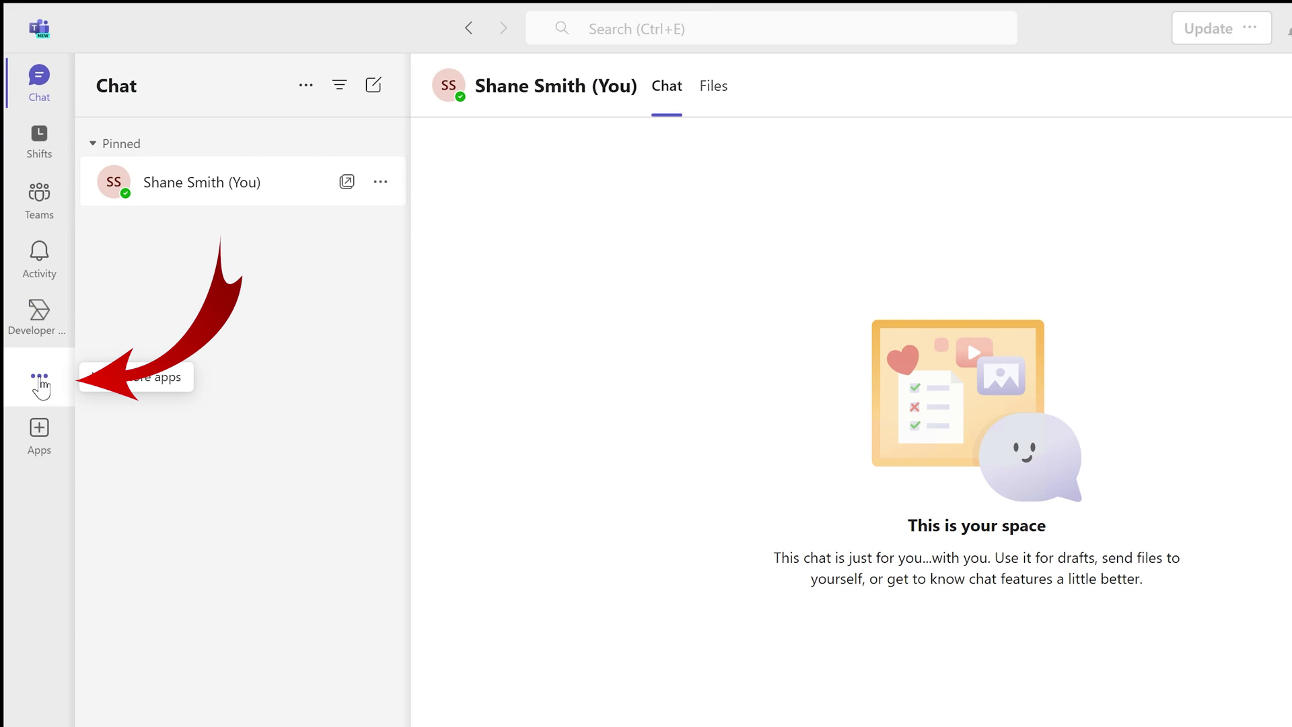
{"action": "left_click", "coordinate": [40, 380]}
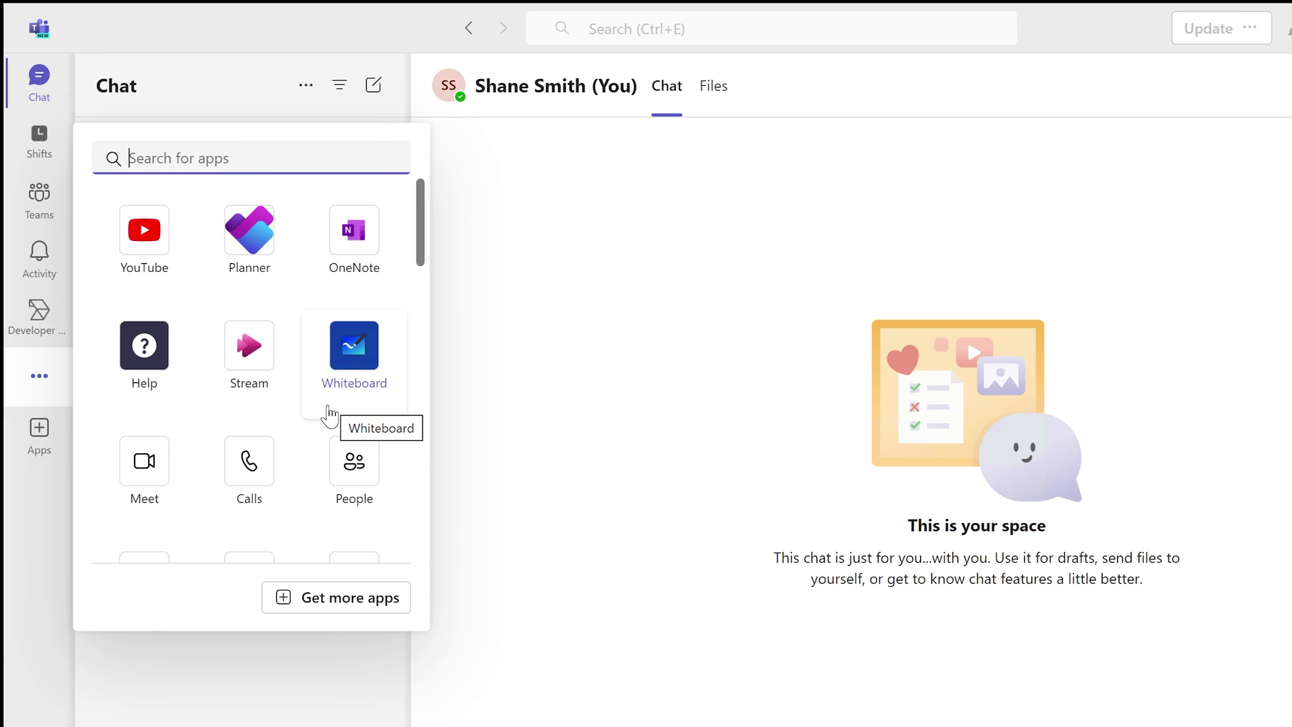
{"action": "left_click", "coordinate": [137, 239]}
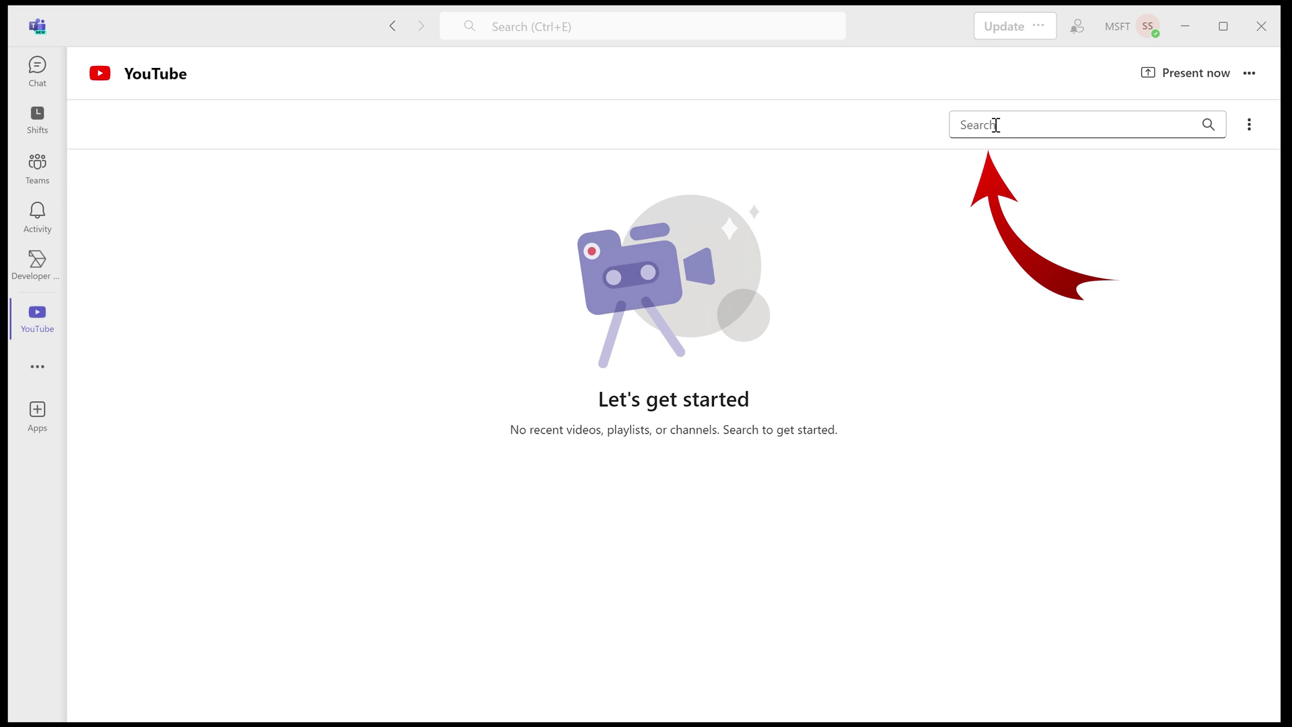
Search YouTube for "cobuman" and browse the resulting channels, videos and playlists.
{"action": "left_click", "coordinate": [996, 125]}
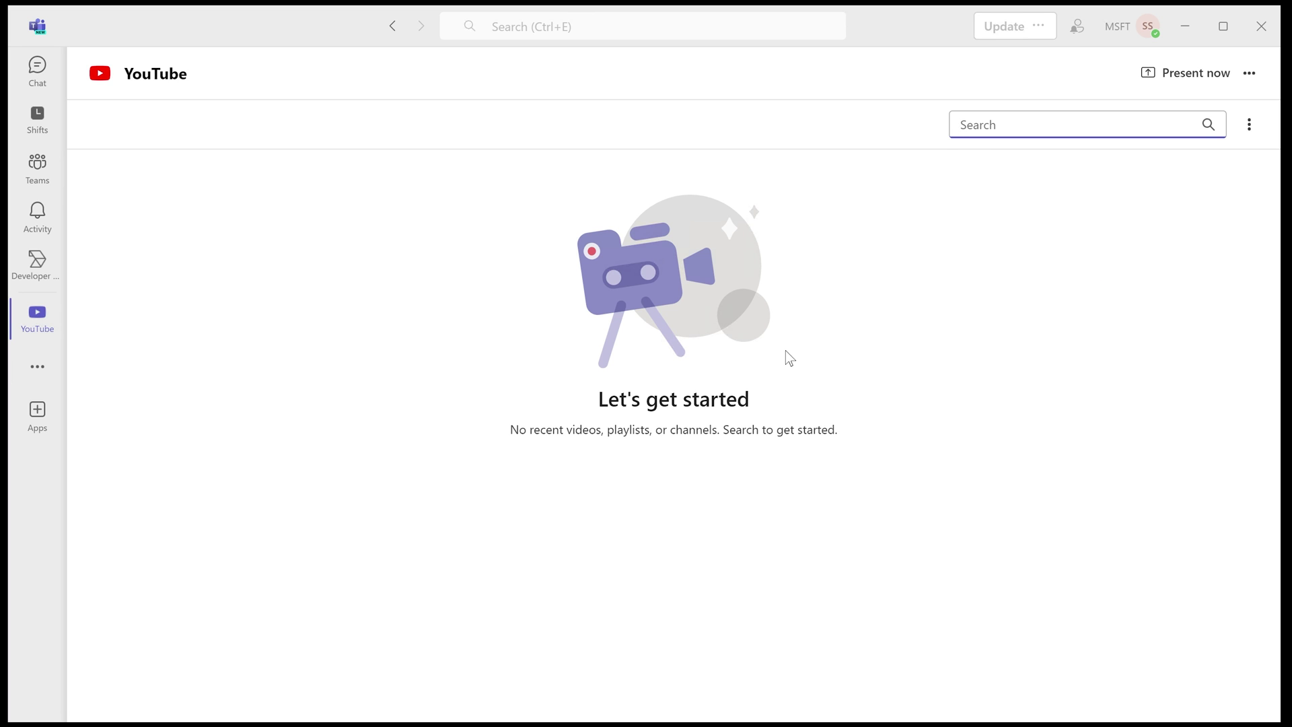
{"action": "type", "text": "cobuman"}
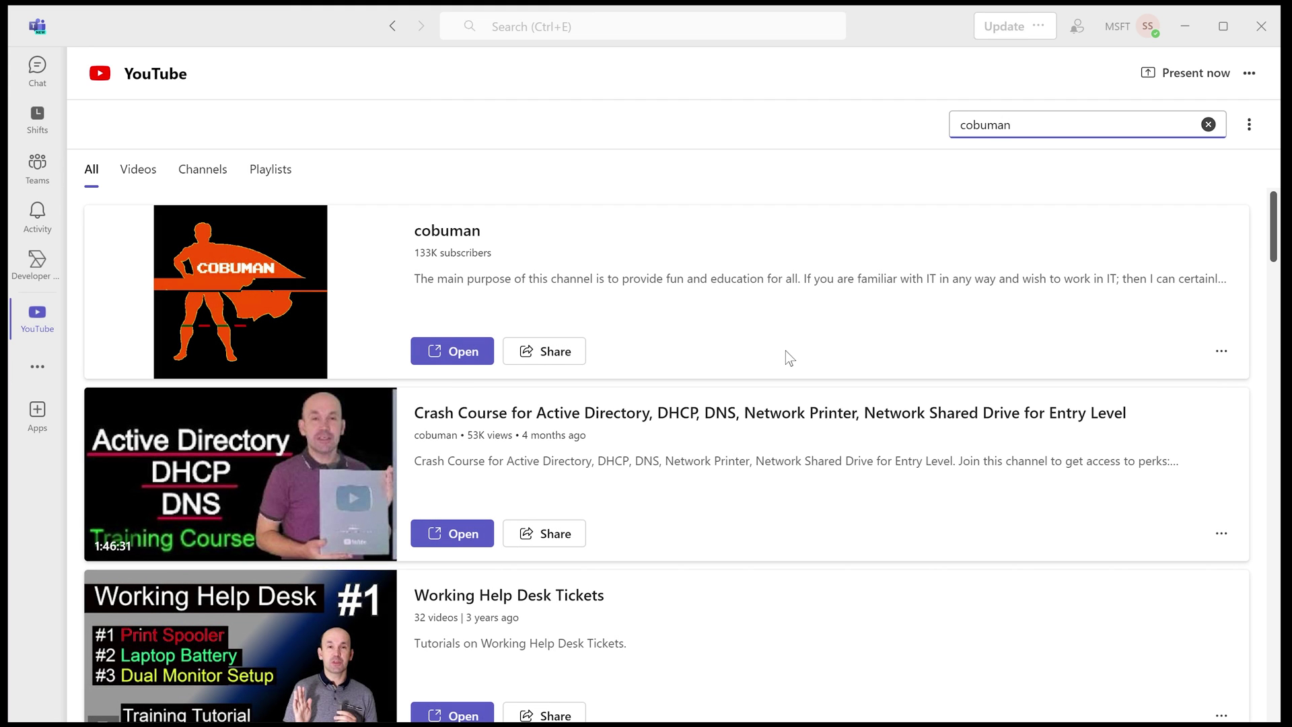
{"action": "scroll", "coordinate": [690, 356], "scroll_direction": "down", "scroll_amount": 12}
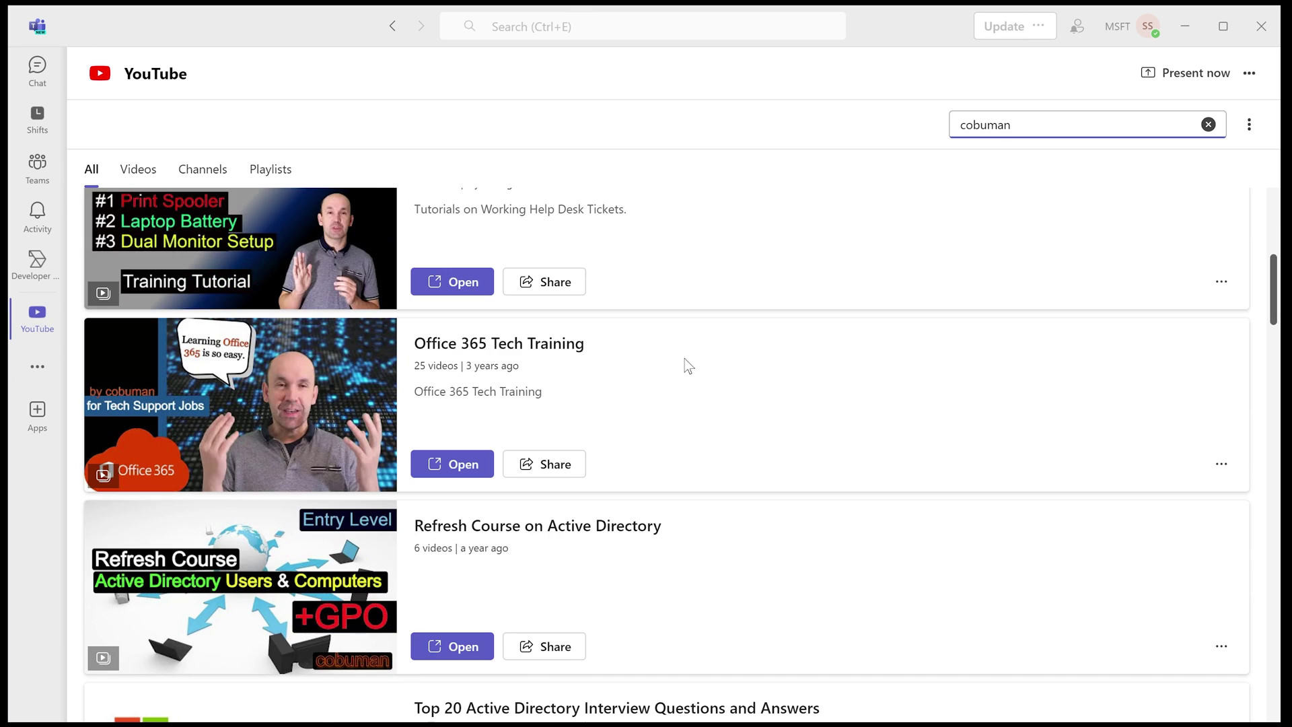
{"action": "scroll", "coordinate": [686, 363], "scroll_direction": "down", "scroll_amount": 14}
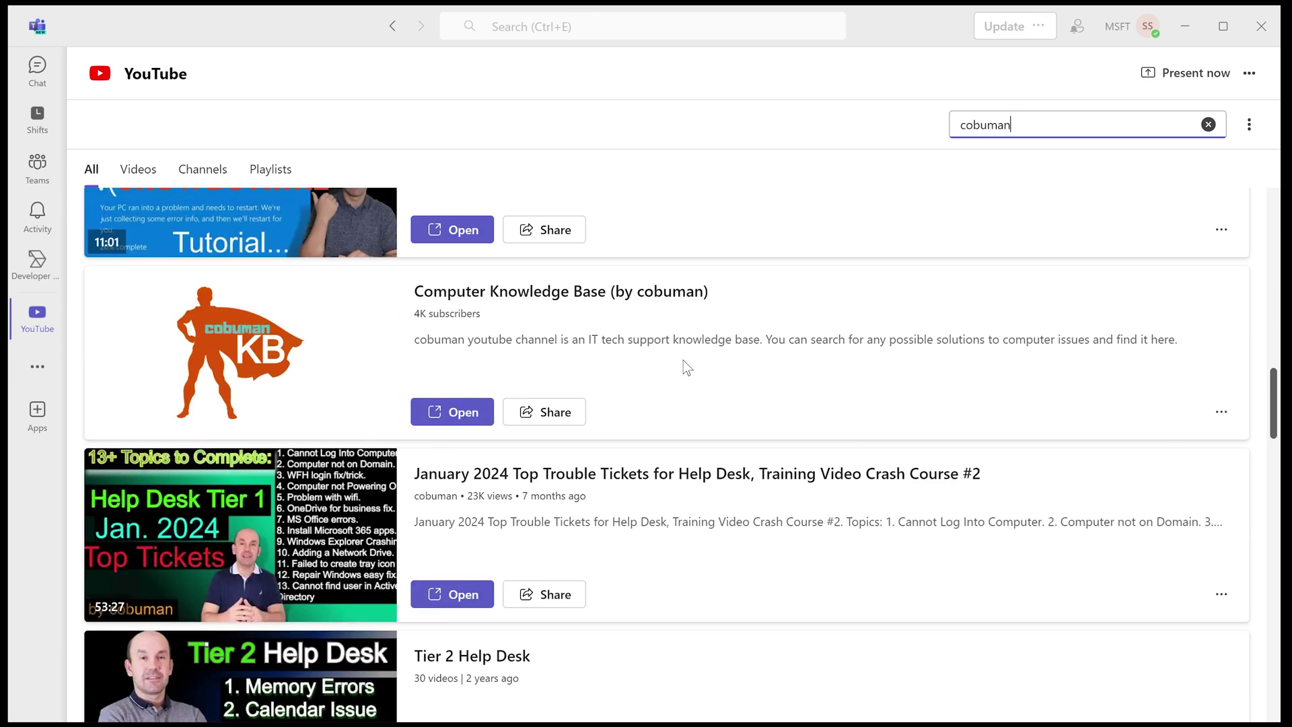
{"action": "scroll", "coordinate": [681, 363], "scroll_direction": "down", "scroll_amount": 7}
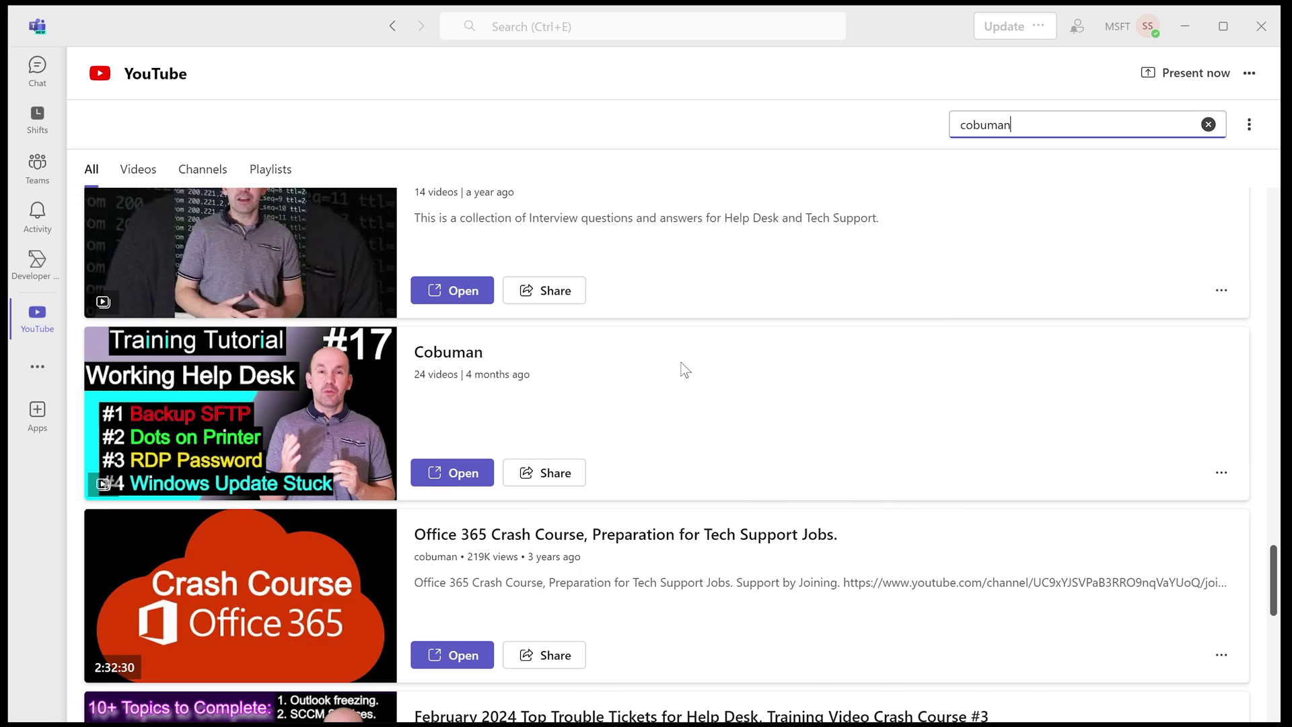
{"action": "scroll", "coordinate": [681, 367], "scroll_direction": "up", "scroll_amount": 8}
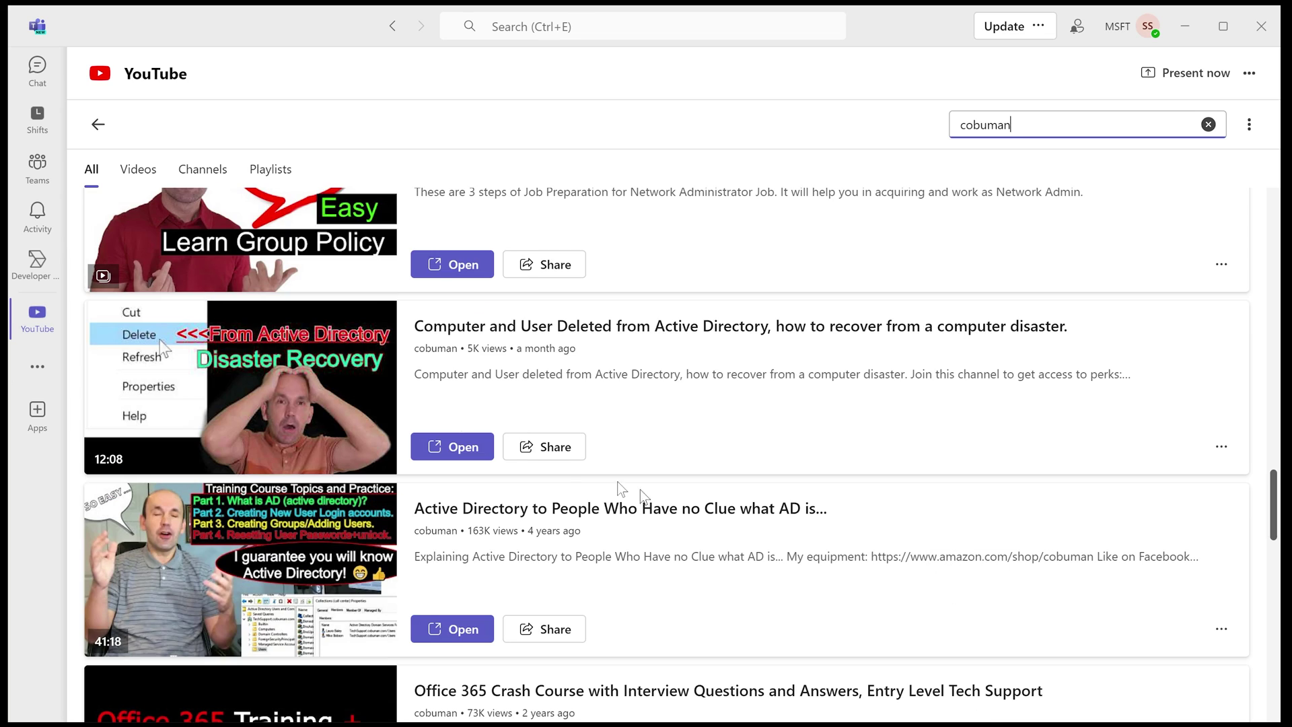
Open the video "Computer and User Deleted from Active Directory, how to recover from a computer disaster", play it briefly and pause it.
{"action": "left_click", "coordinate": [452, 447]}
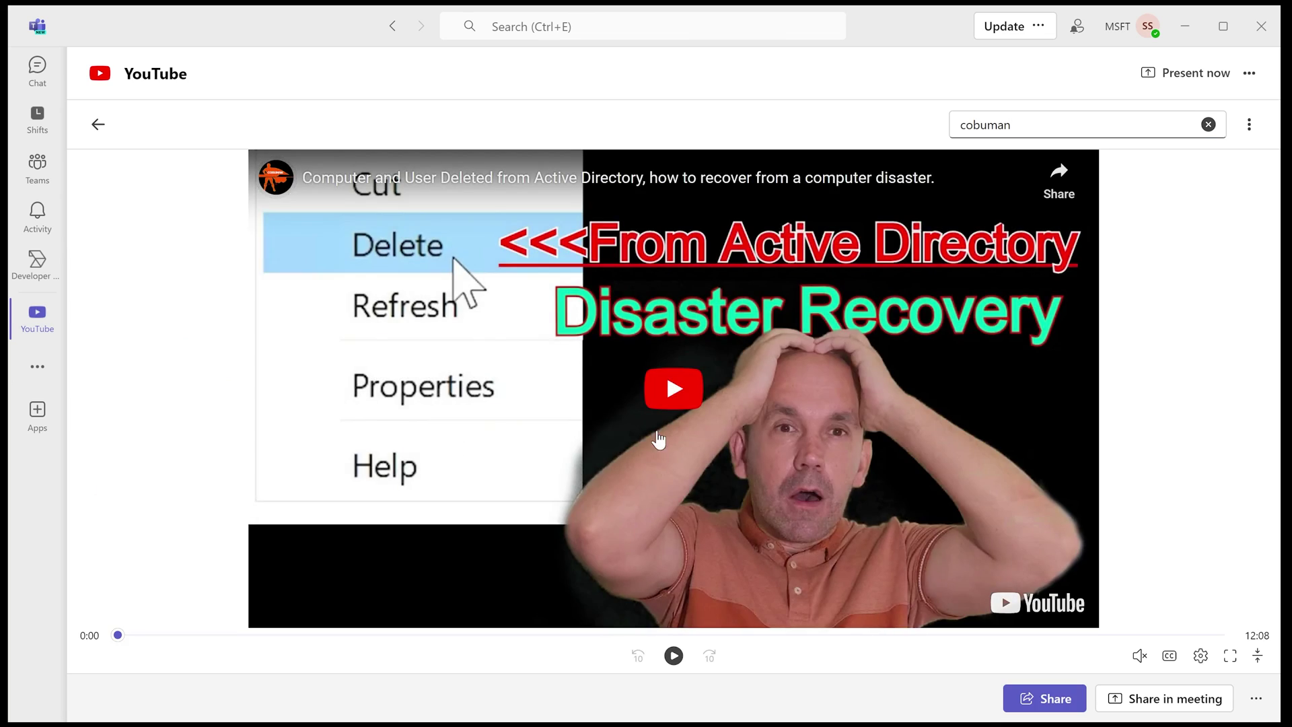
{"action": "left_click", "coordinate": [657, 386]}
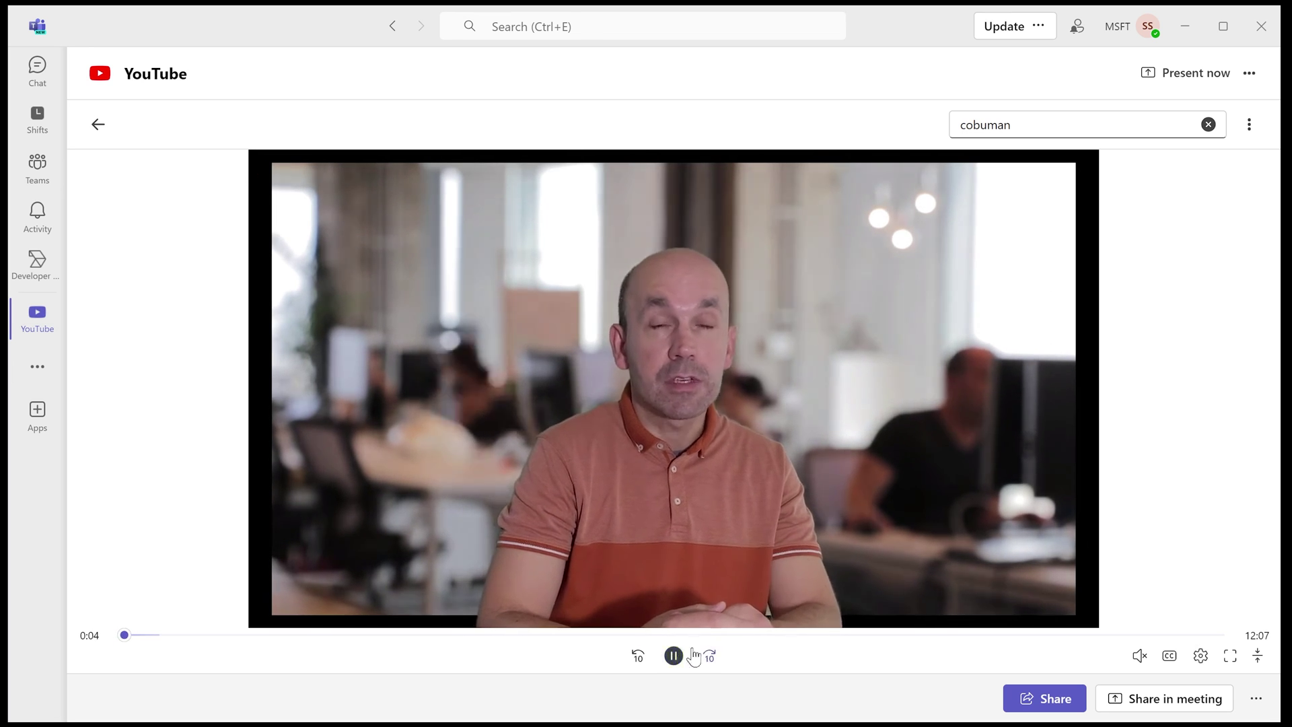
{"action": "left_click", "coordinate": [673, 655]}
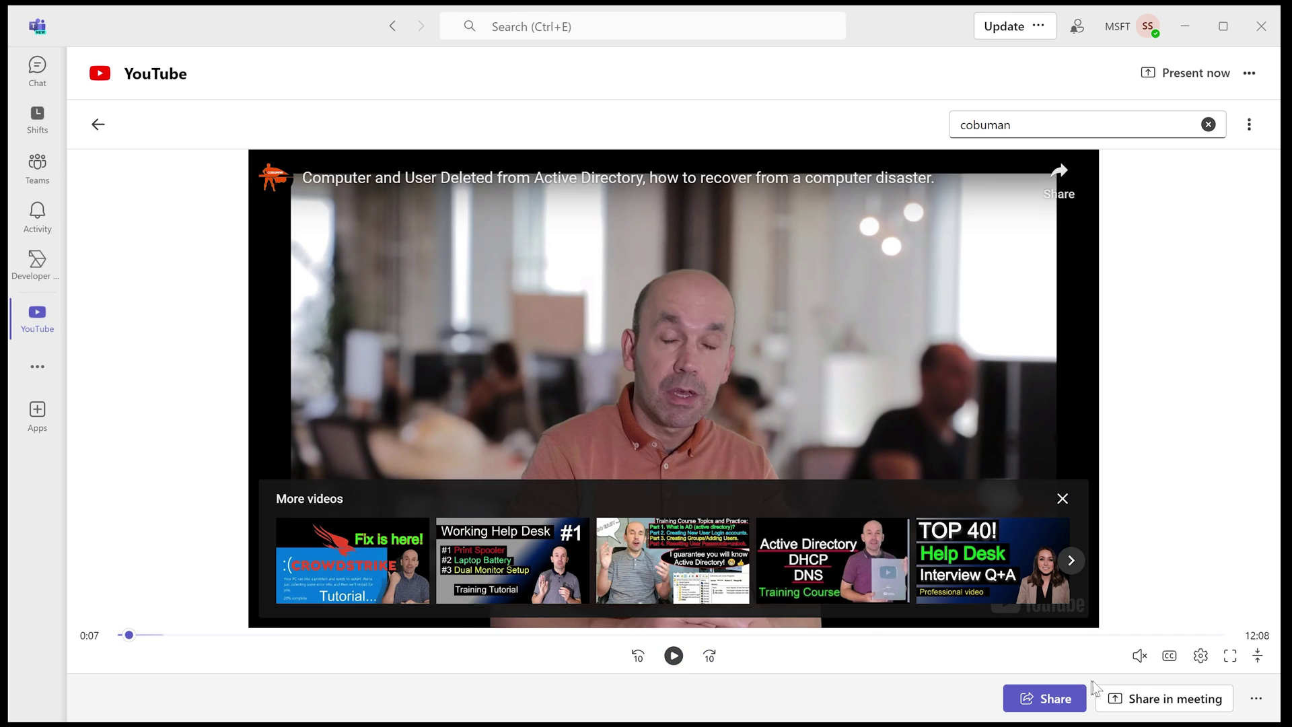
Examine the player's volume, settings and view controls, then briefly resume and pause the video.
{"action": "mouse_move", "coordinate": [1139, 657]}
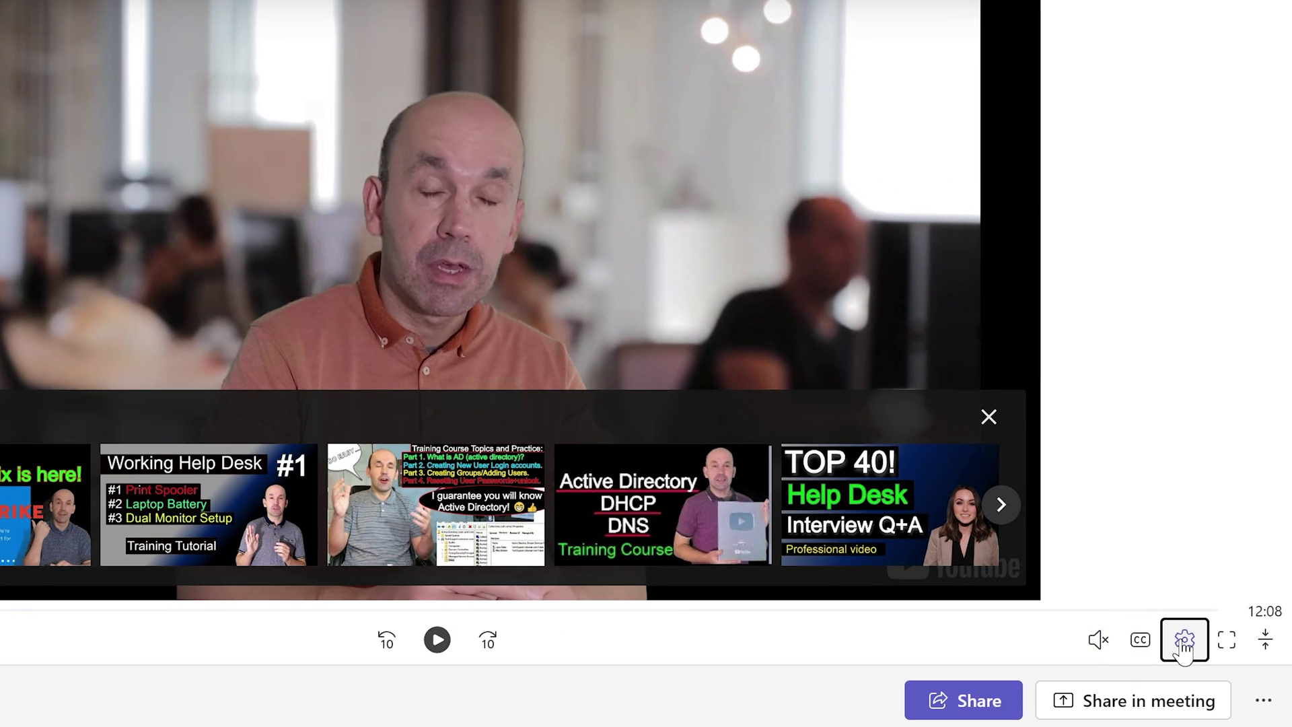
{"action": "left_click", "coordinate": [1184, 642]}
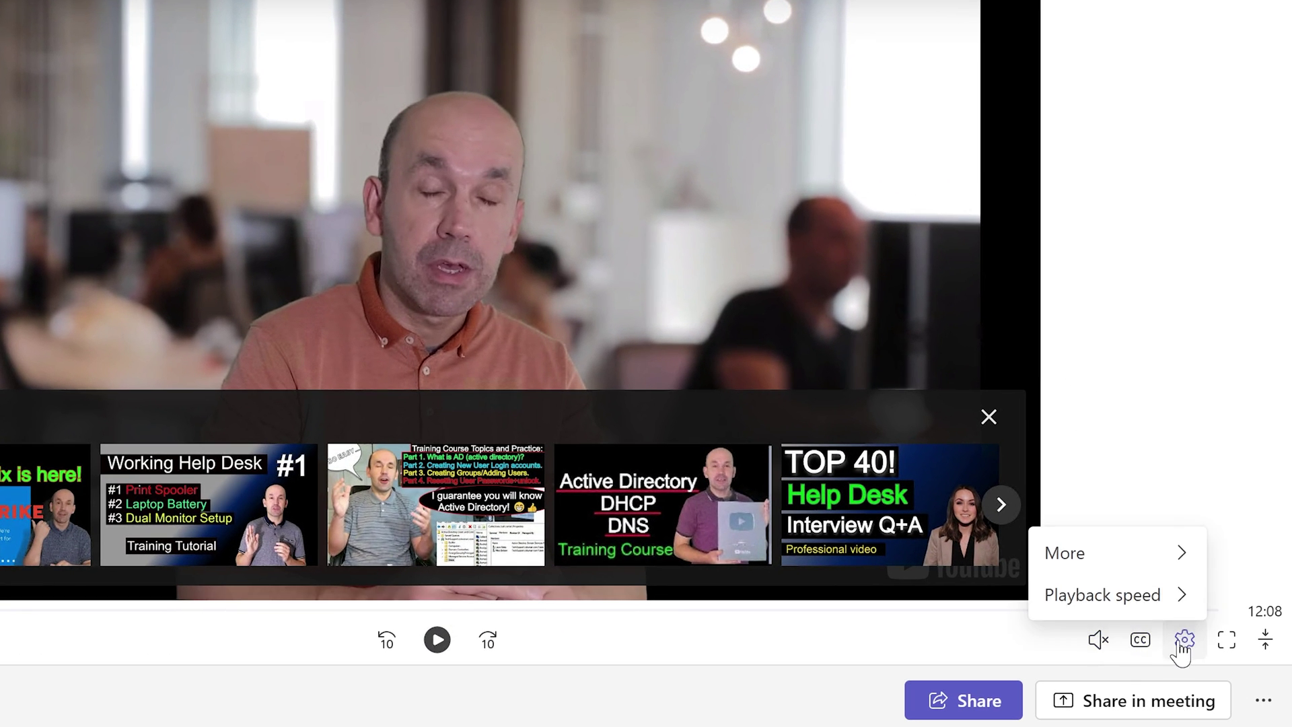
{"action": "mouse_move", "coordinate": [1151, 557]}
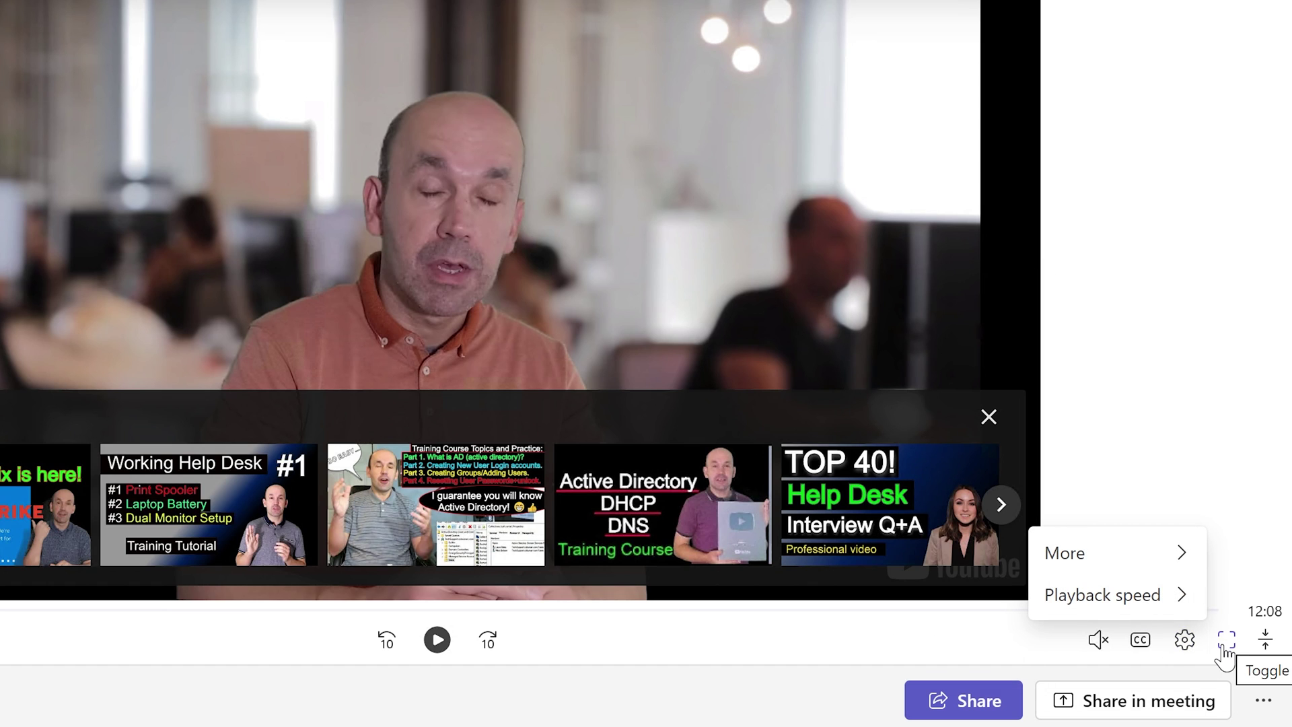
{"action": "left_click", "coordinate": [1266, 643]}
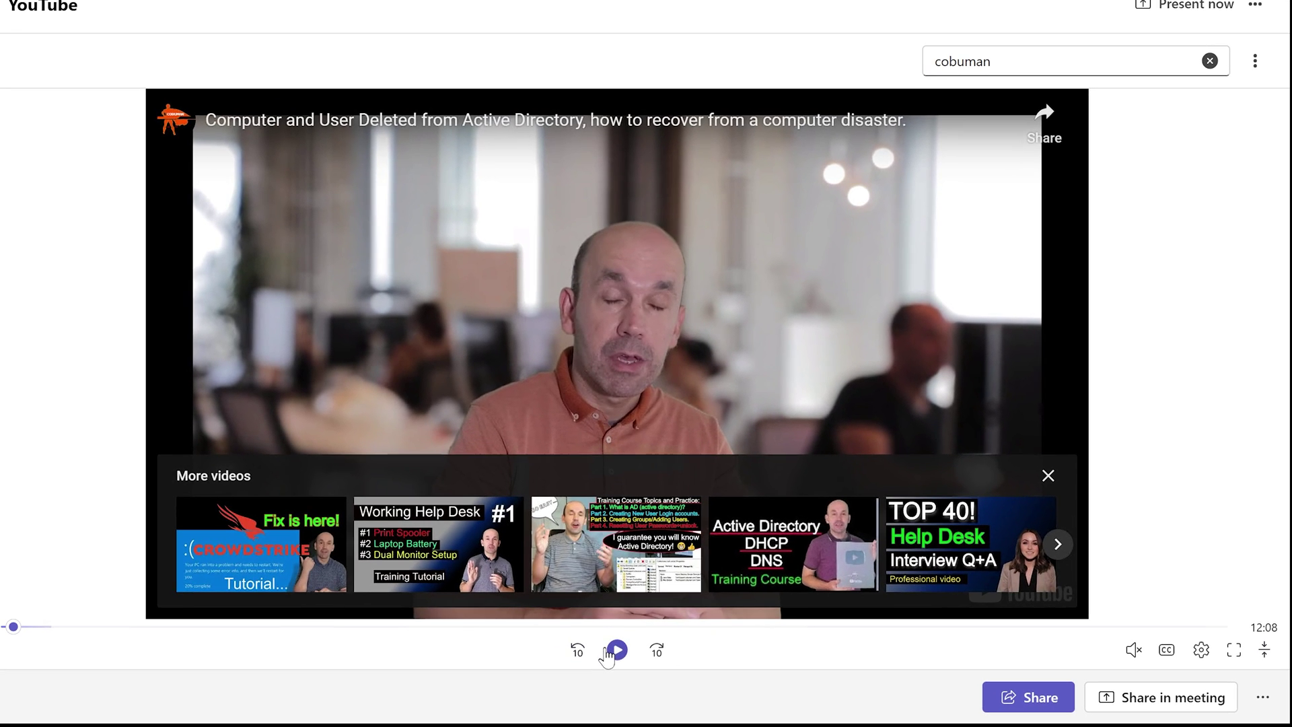
{"action": "left_click", "coordinate": [567, 647]}
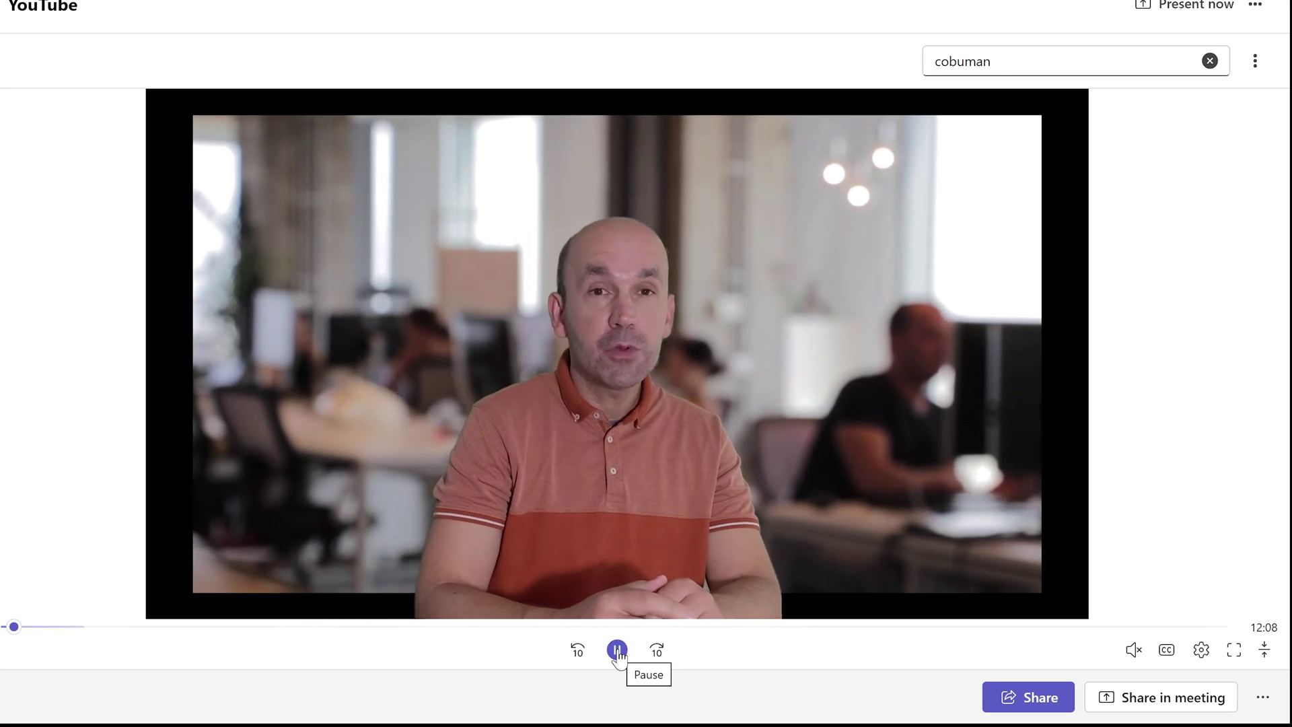
{"action": "left_click", "coordinate": [567, 647]}
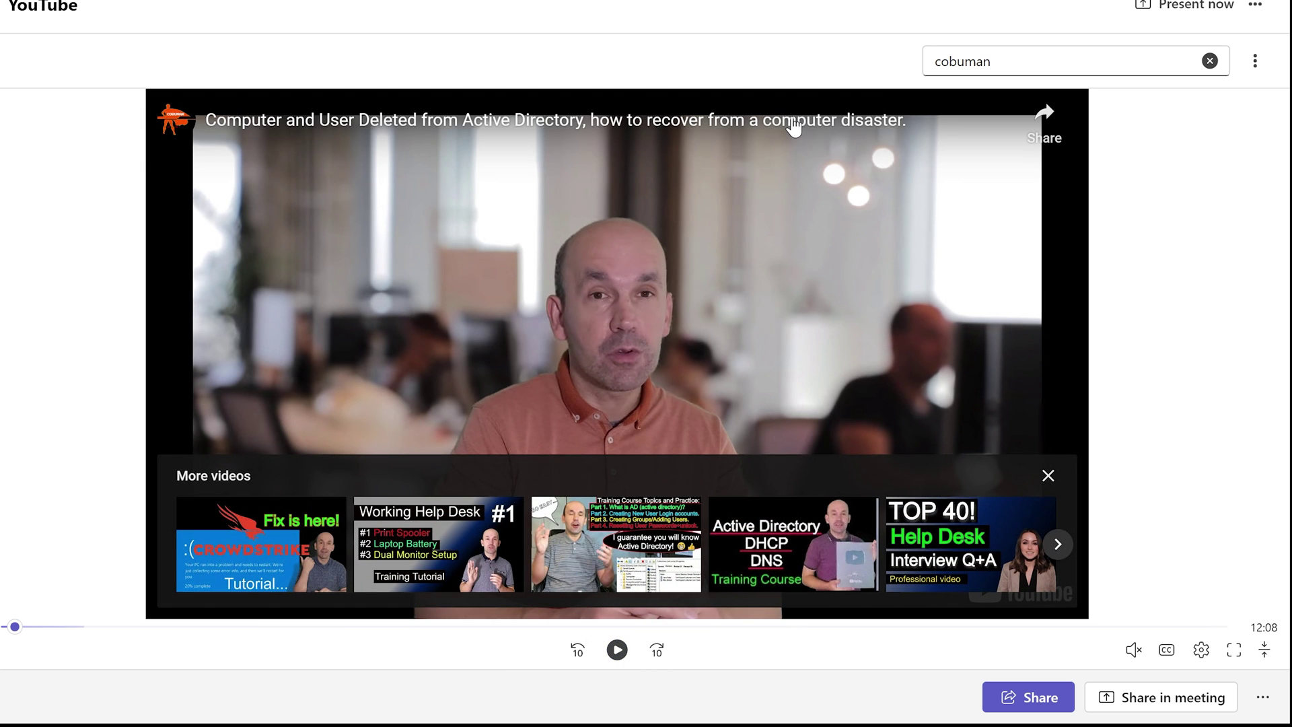
Review the video's sharing destinations without sharing it, and try to share it in a meeting.
{"action": "left_click", "coordinate": [1028, 700]}
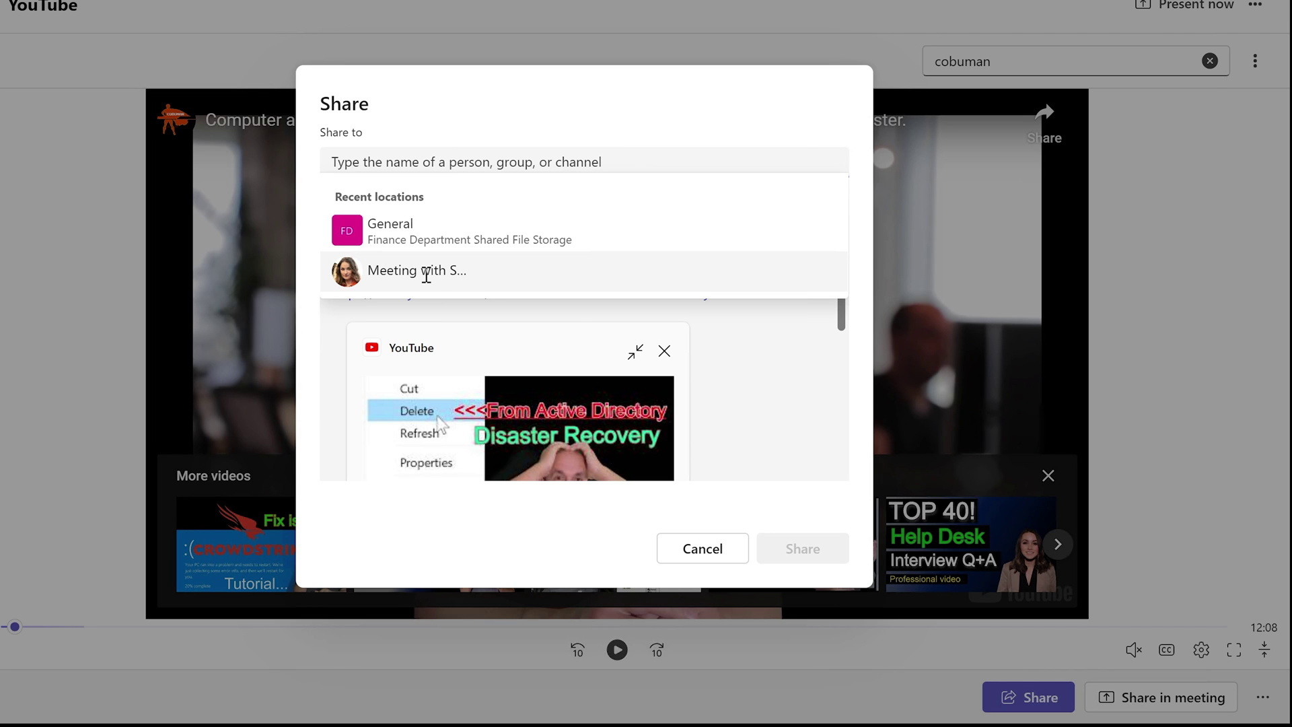
{"action": "left_click", "coordinate": [716, 548]}
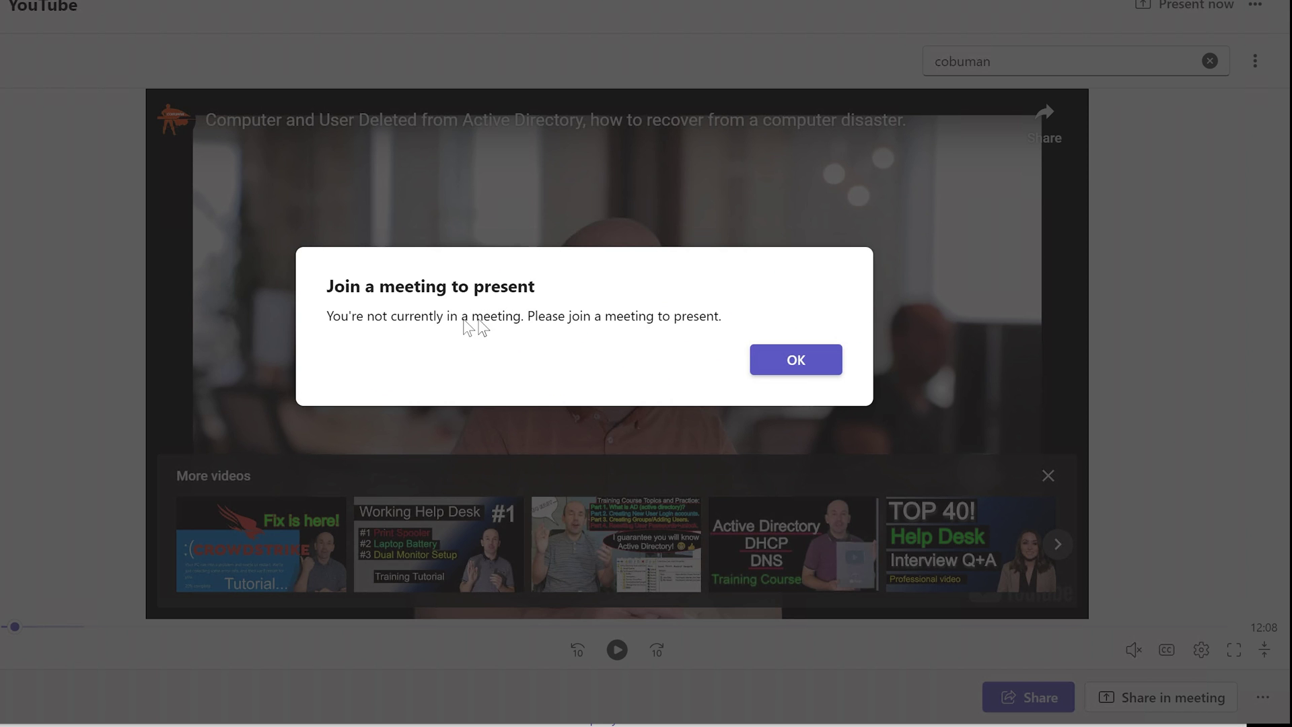
{"action": "left_click_drag", "start_coordinate": [334, 316], "coordinate": [721, 307]}
{"action": "left_click", "coordinate": [574, 316]}
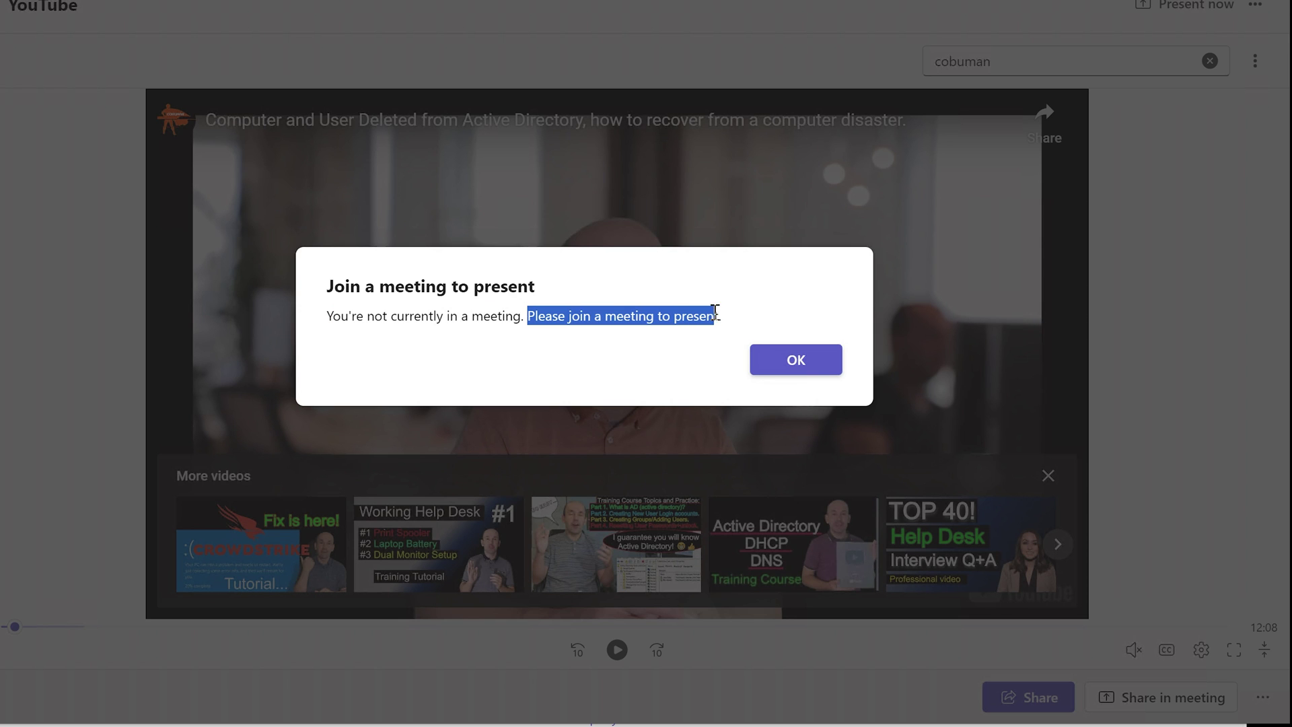
{"action": "left_click", "coordinate": [810, 360]}
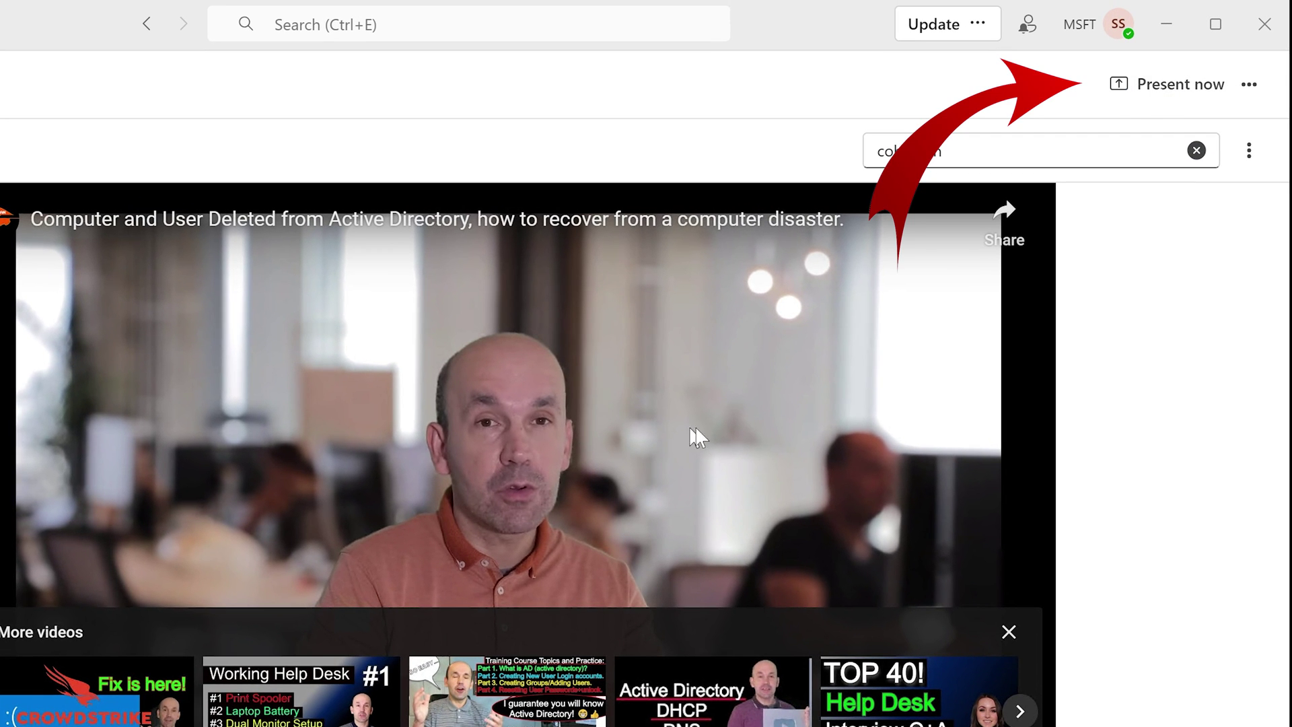
Present the YouTube app in a meeting and move its window in front, fully within the screen.
{"action": "left_click", "coordinate": [1145, 84]}
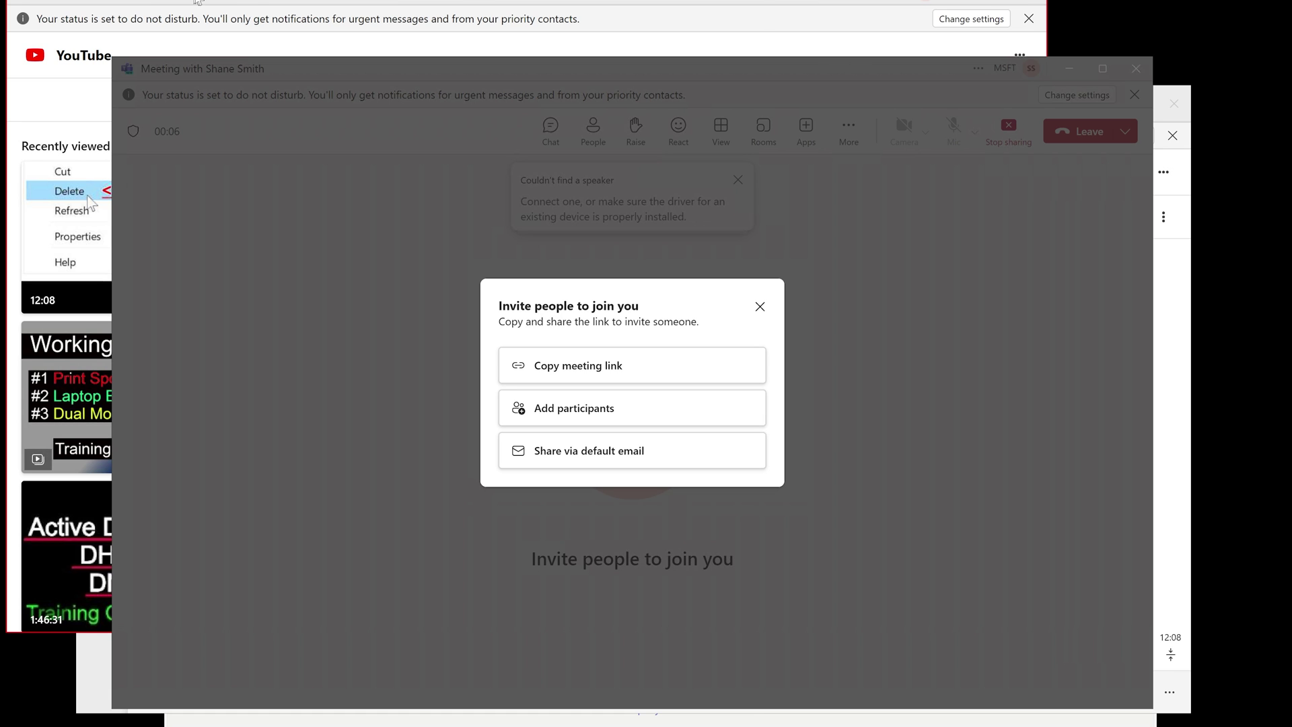
{"action": "left_click_drag", "start_coordinate": [212, 2], "coordinate": [300, 41]}
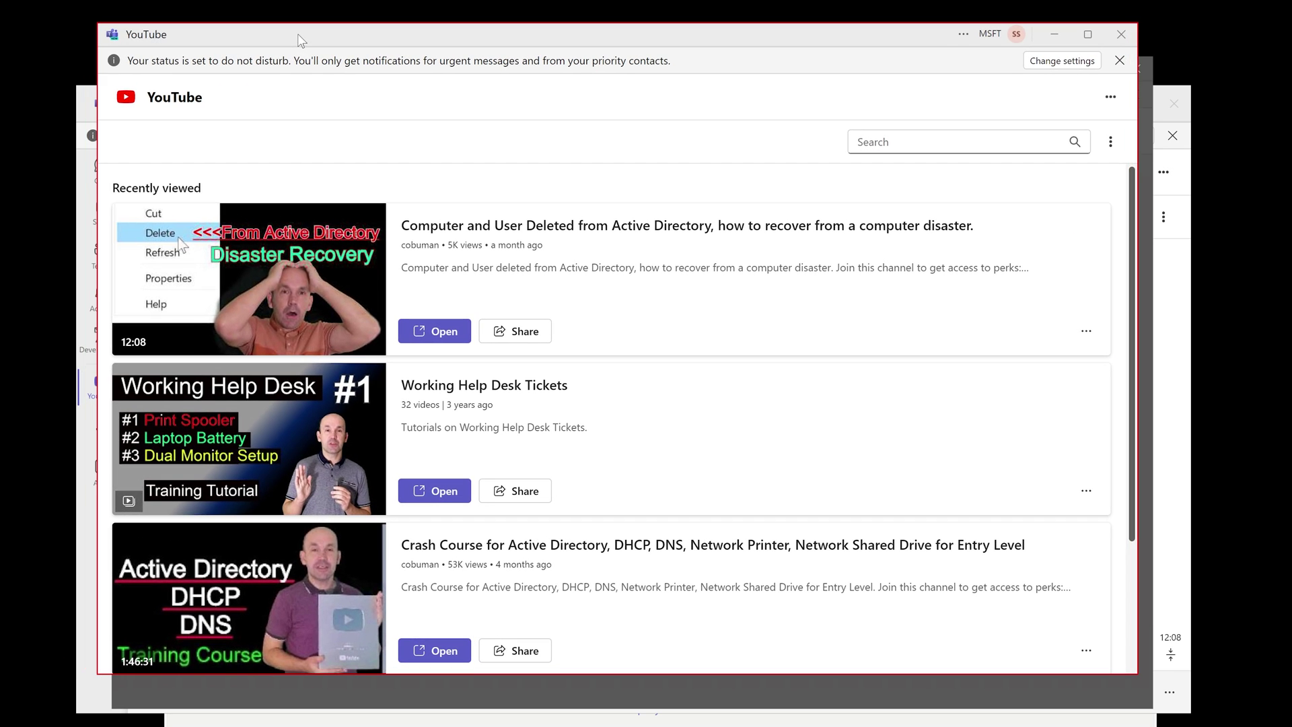
Minimize the presented YouTube window to get back to the meeting, and copy the meeting link from the invitation dialog.
{"action": "left_click", "coordinate": [892, 142]}
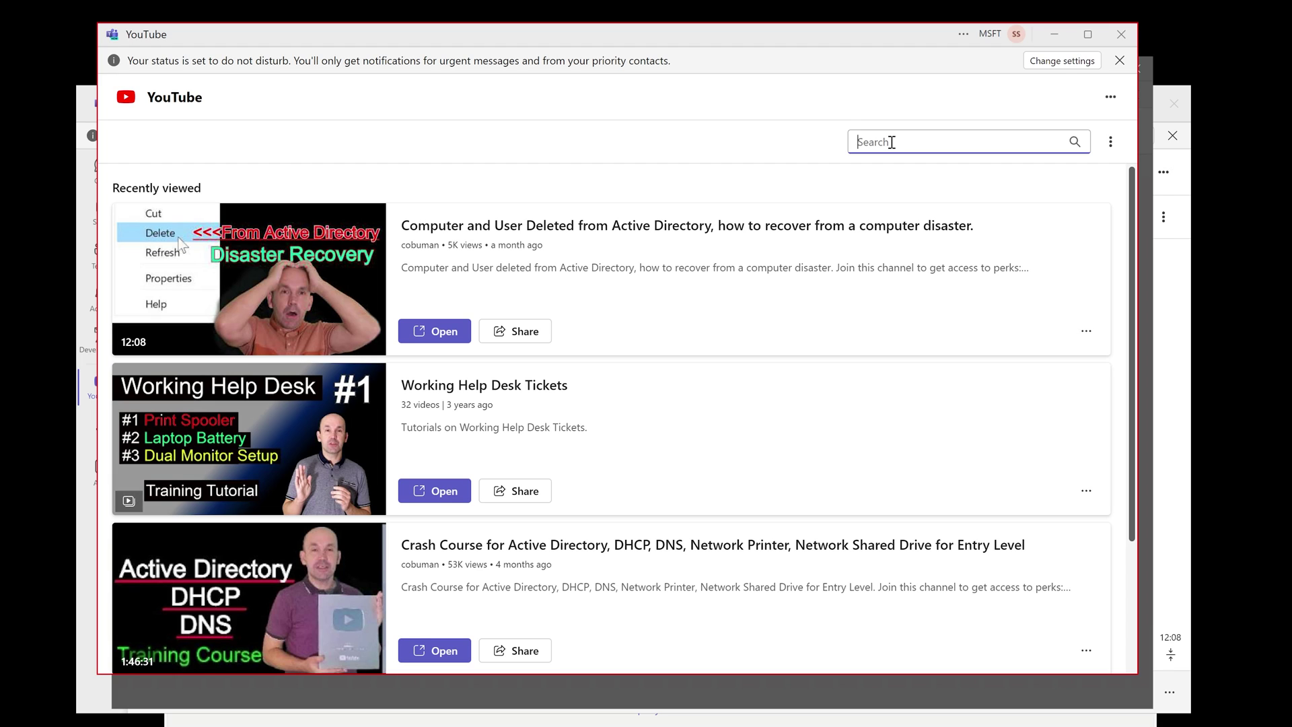
{"action": "left_click", "coordinate": [1054, 37]}
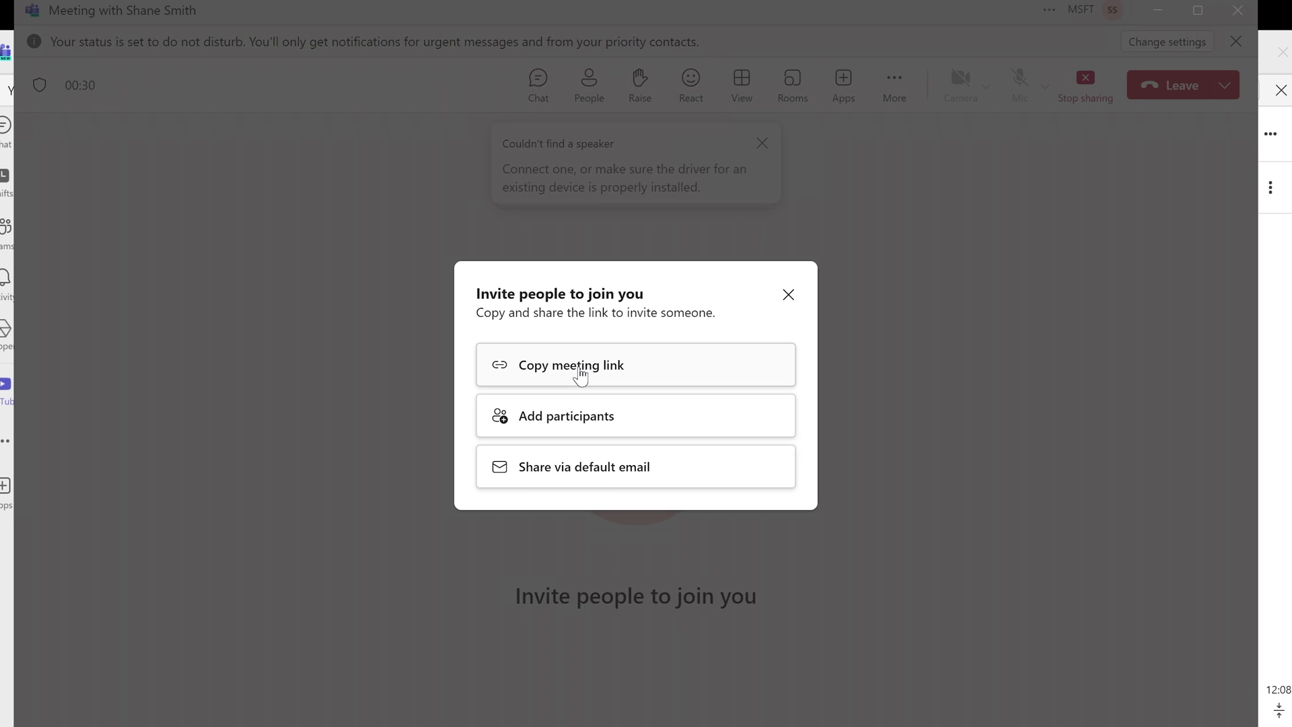
{"action": "left_click", "coordinate": [580, 376]}
Add a participant to the meeting by looking up the colleague's first name and requesting that person to join.
{"action": "left_click", "coordinate": [572, 424]}
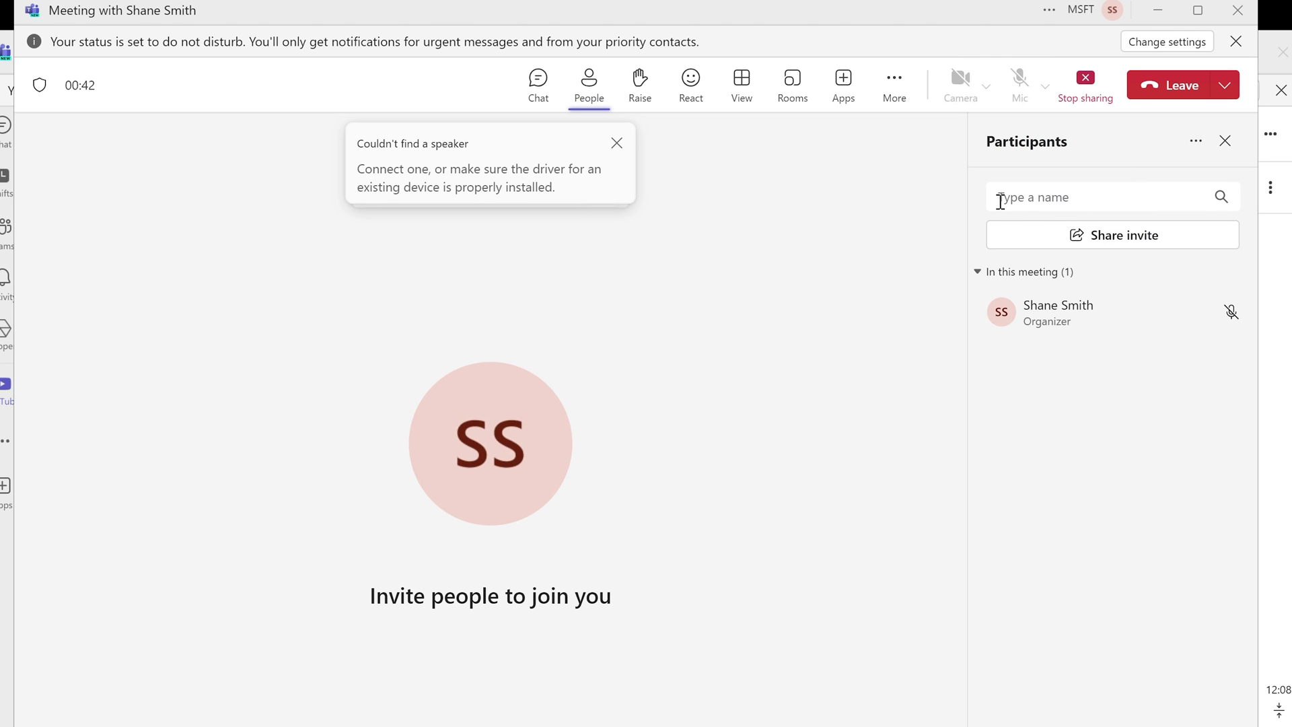
{"action": "left_click", "coordinate": [1044, 192]}
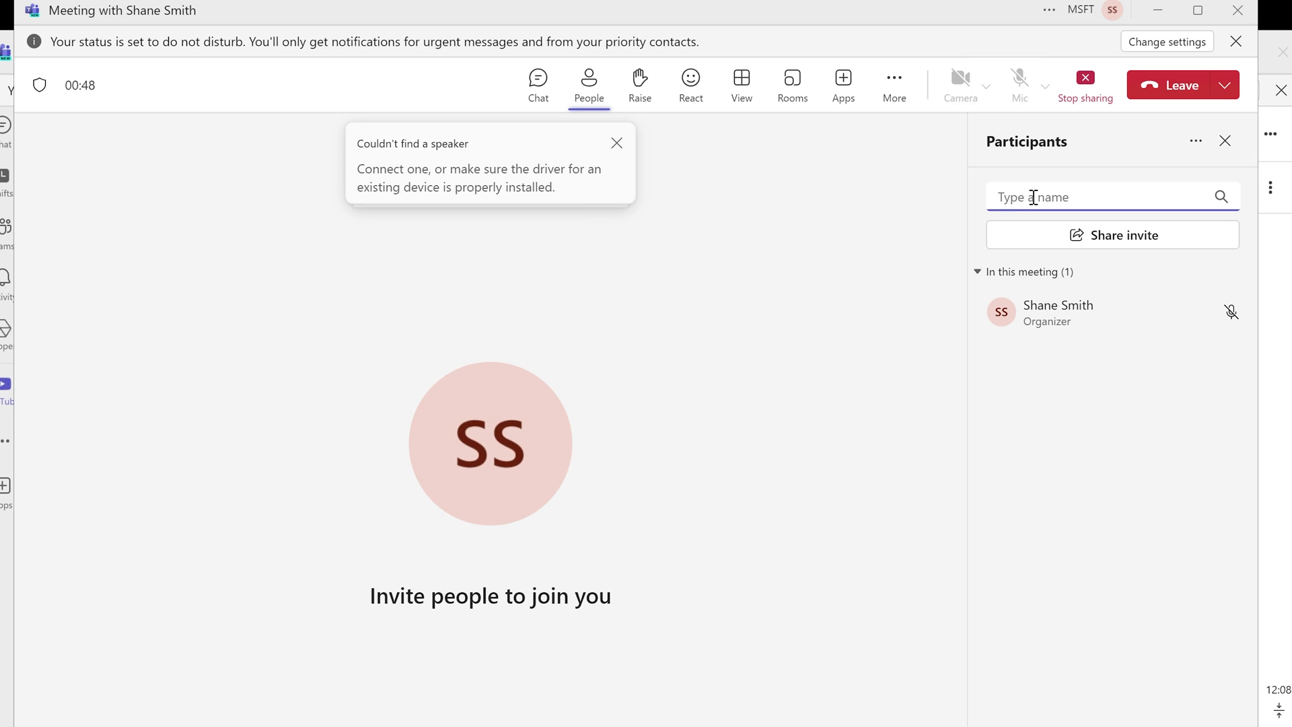
{"action": "type", "text": "adele"}
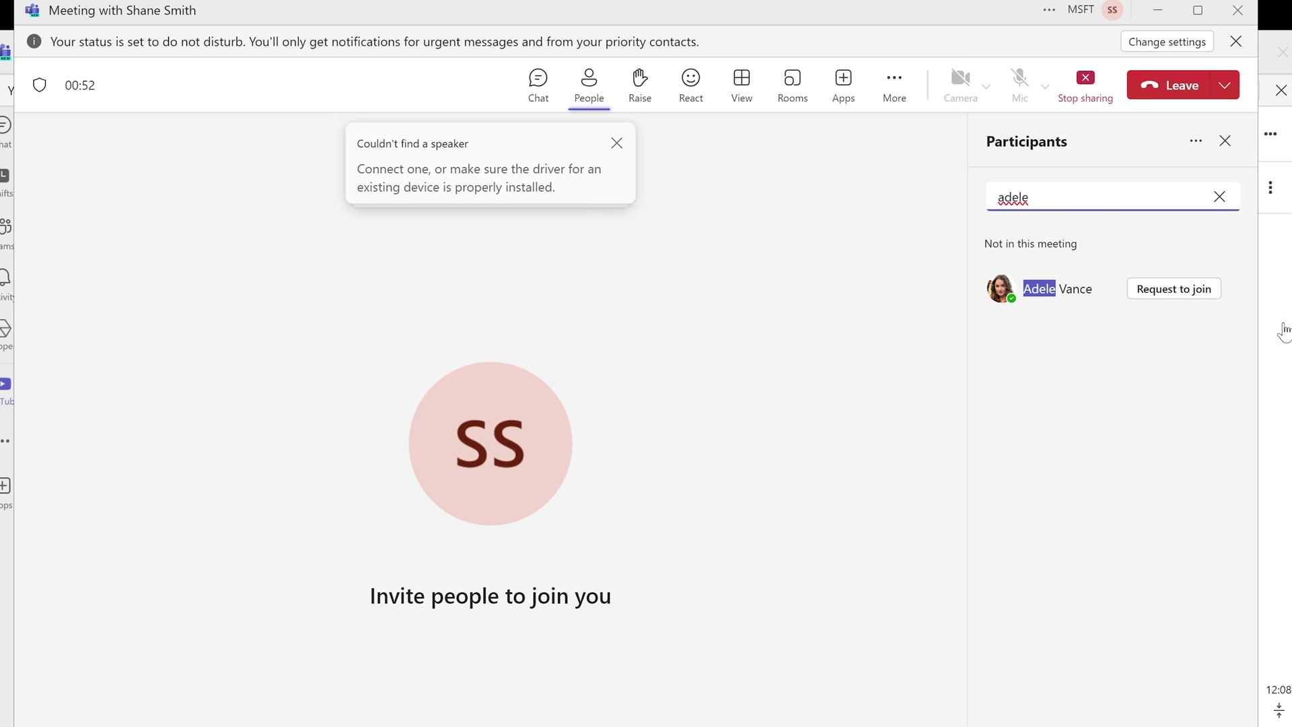
{"action": "left_click", "coordinate": [1177, 294]}
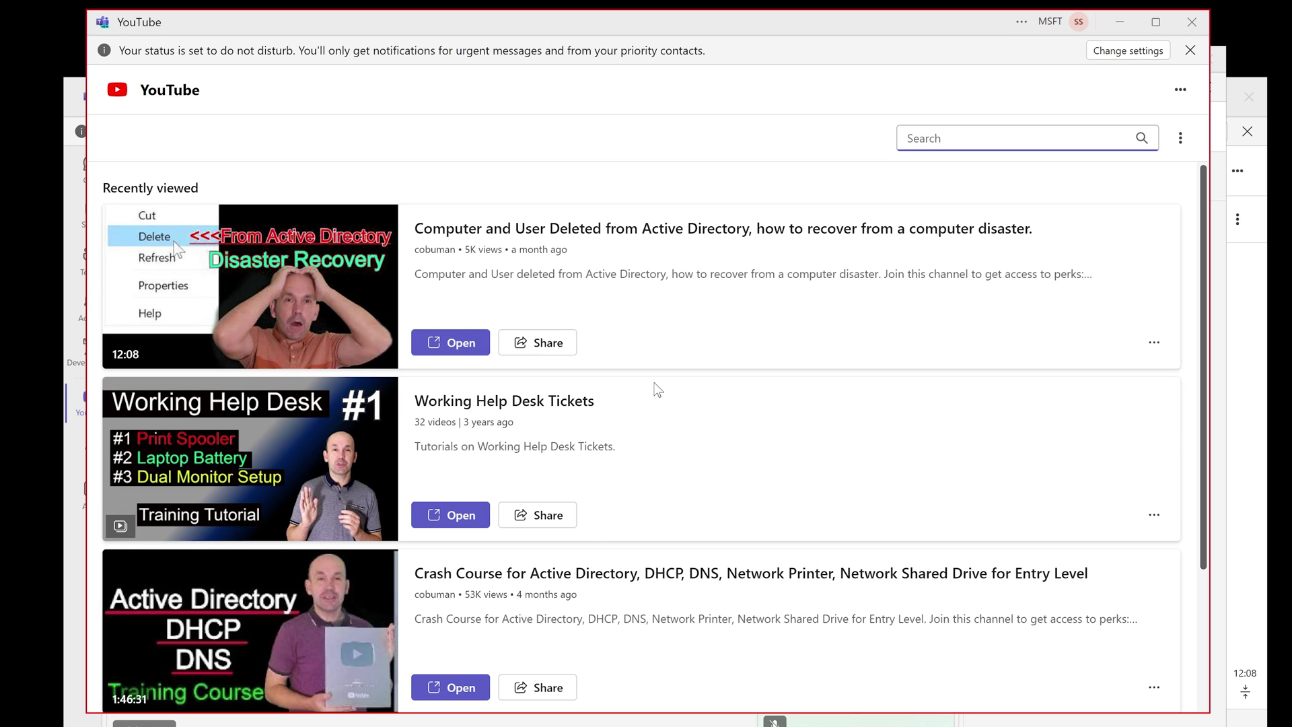
Look through the recently viewed videos in the presented YouTube window and activate its video search.
{"action": "scroll", "coordinate": [657, 389], "scroll_direction": "down", "scroll_amount": 1}
{"action": "scroll", "coordinate": [657, 389], "scroll_direction": "down", "scroll_amount": 1}
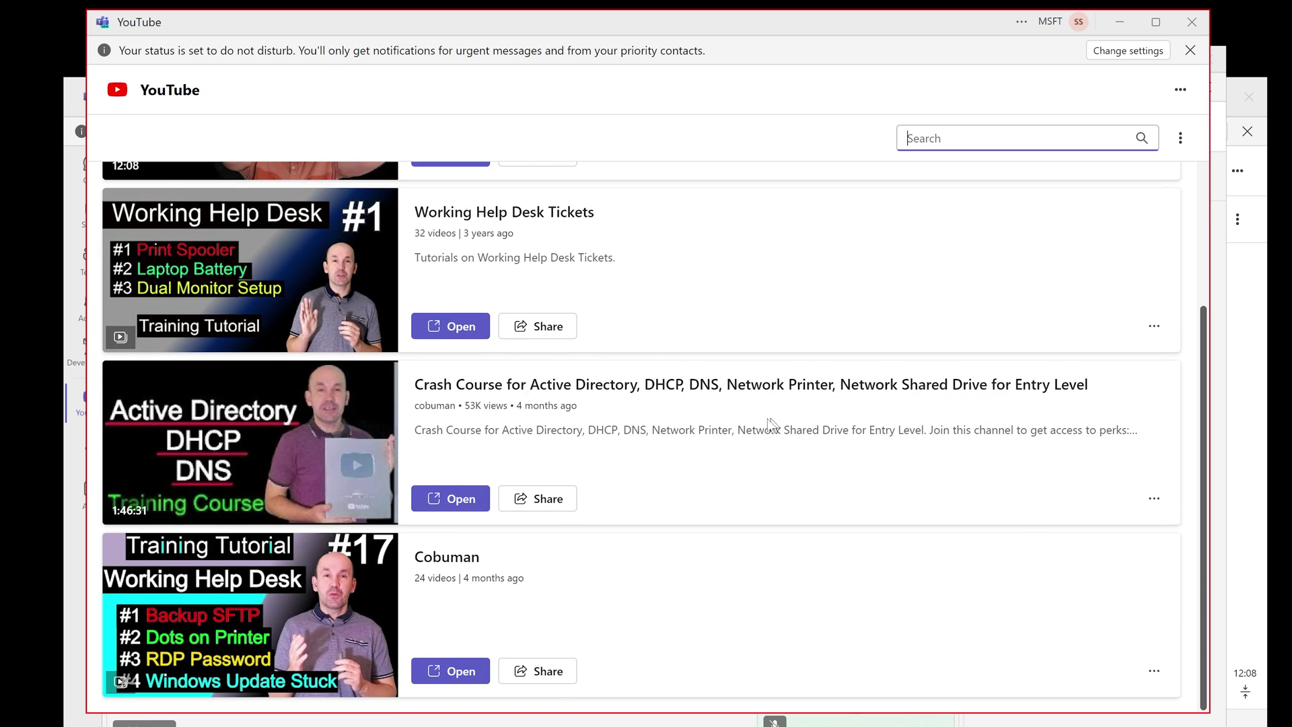
{"action": "scroll", "coordinate": [764, 425], "scroll_direction": "up", "scroll_amount": 2}
{"action": "left_click", "coordinate": [968, 140]}
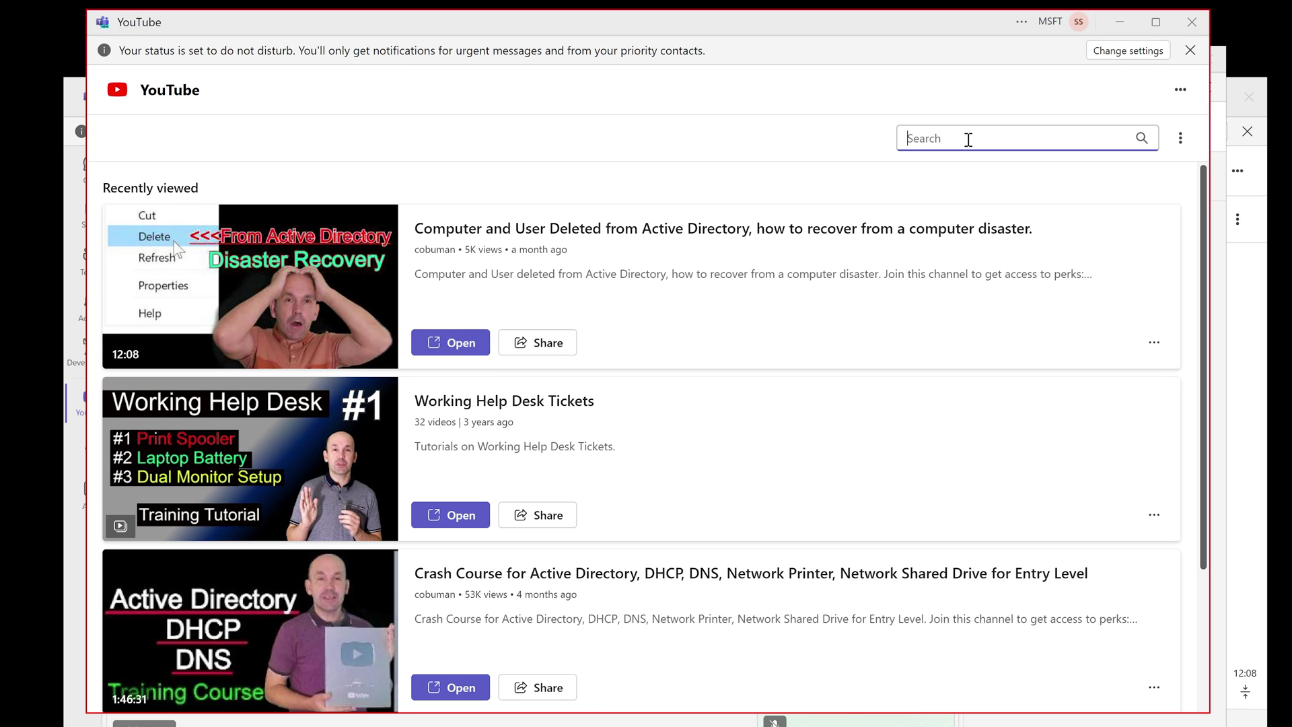
{"action": "type", "text": "resent"}
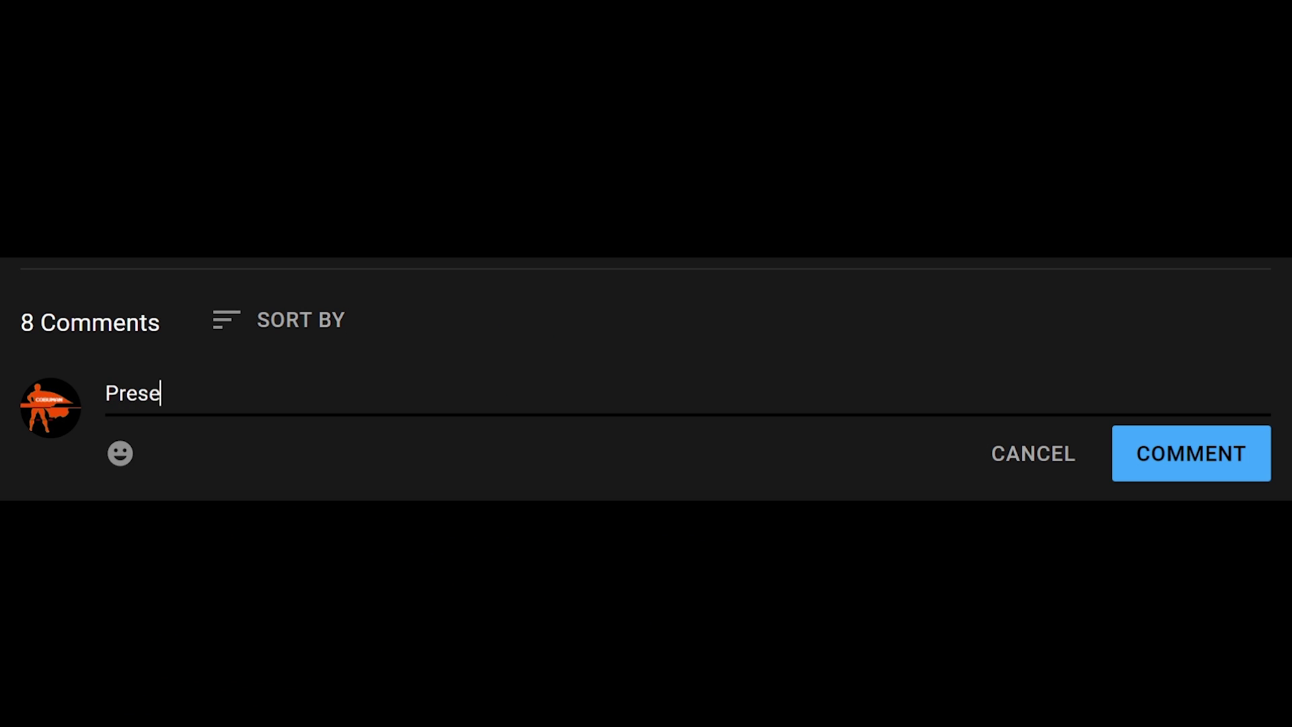